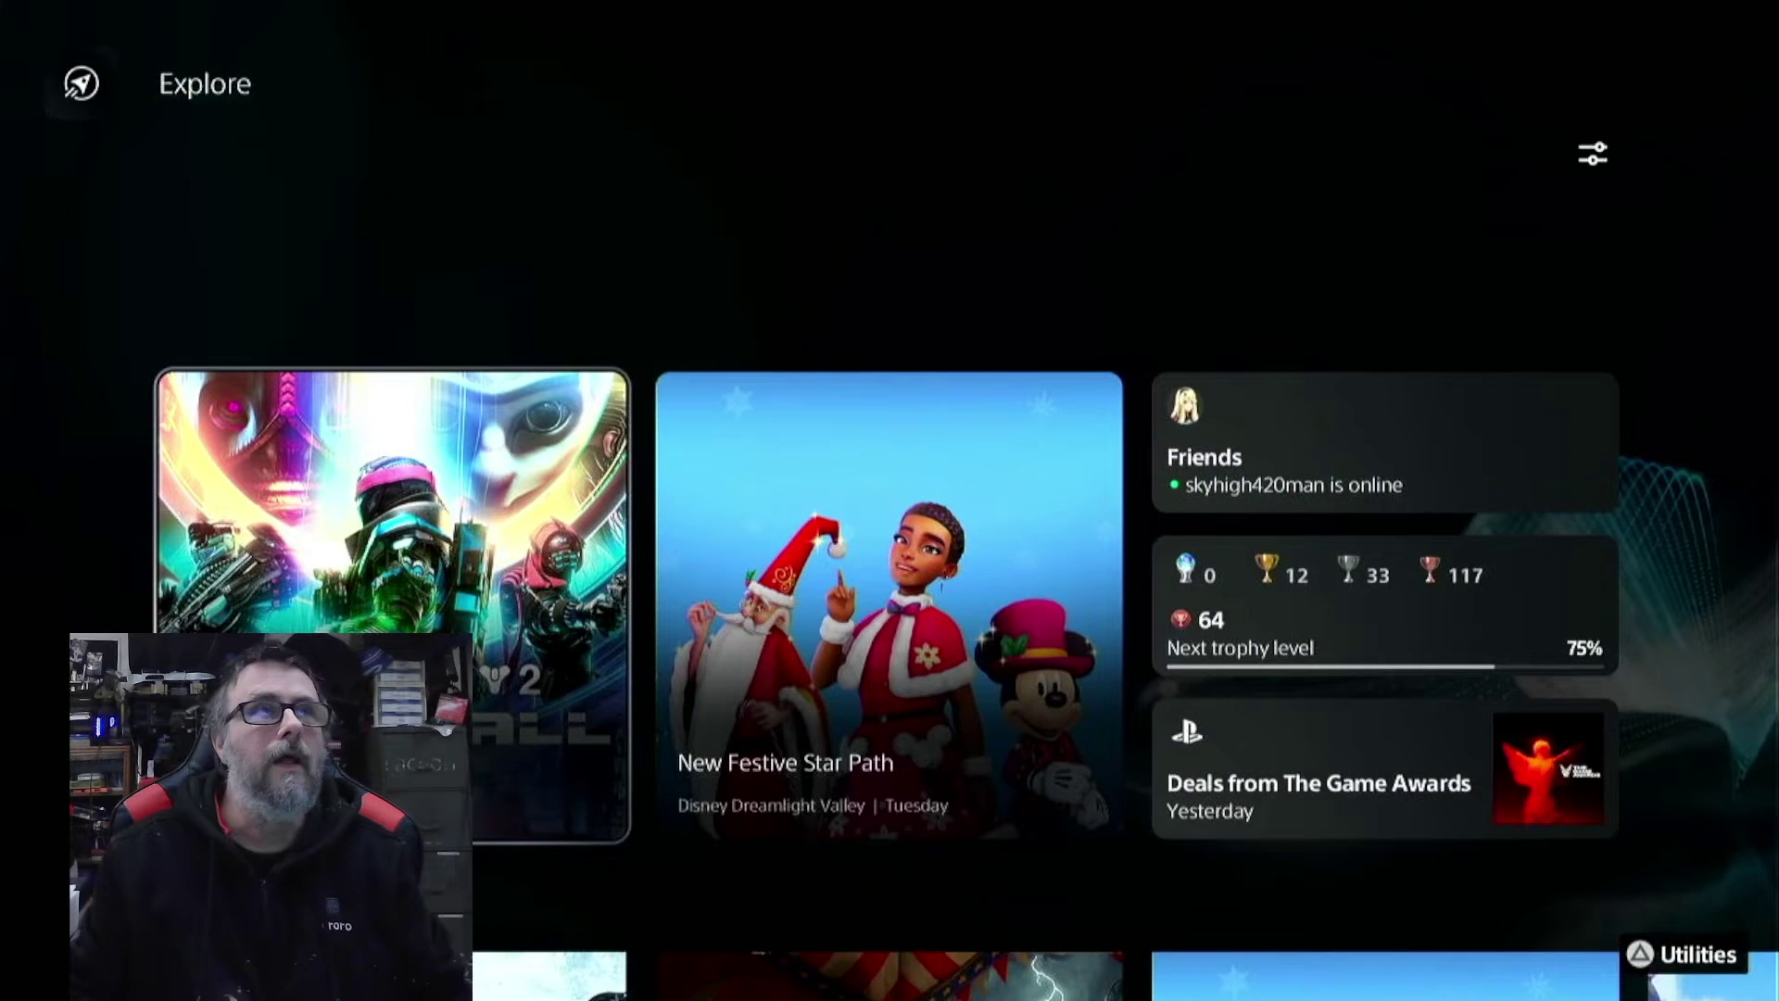
# - Open the PS5 saved data in Console Storage, listing Disney Dreamlight Valley and ASTRO's PLAYROOM
pyautogui.press('Up')
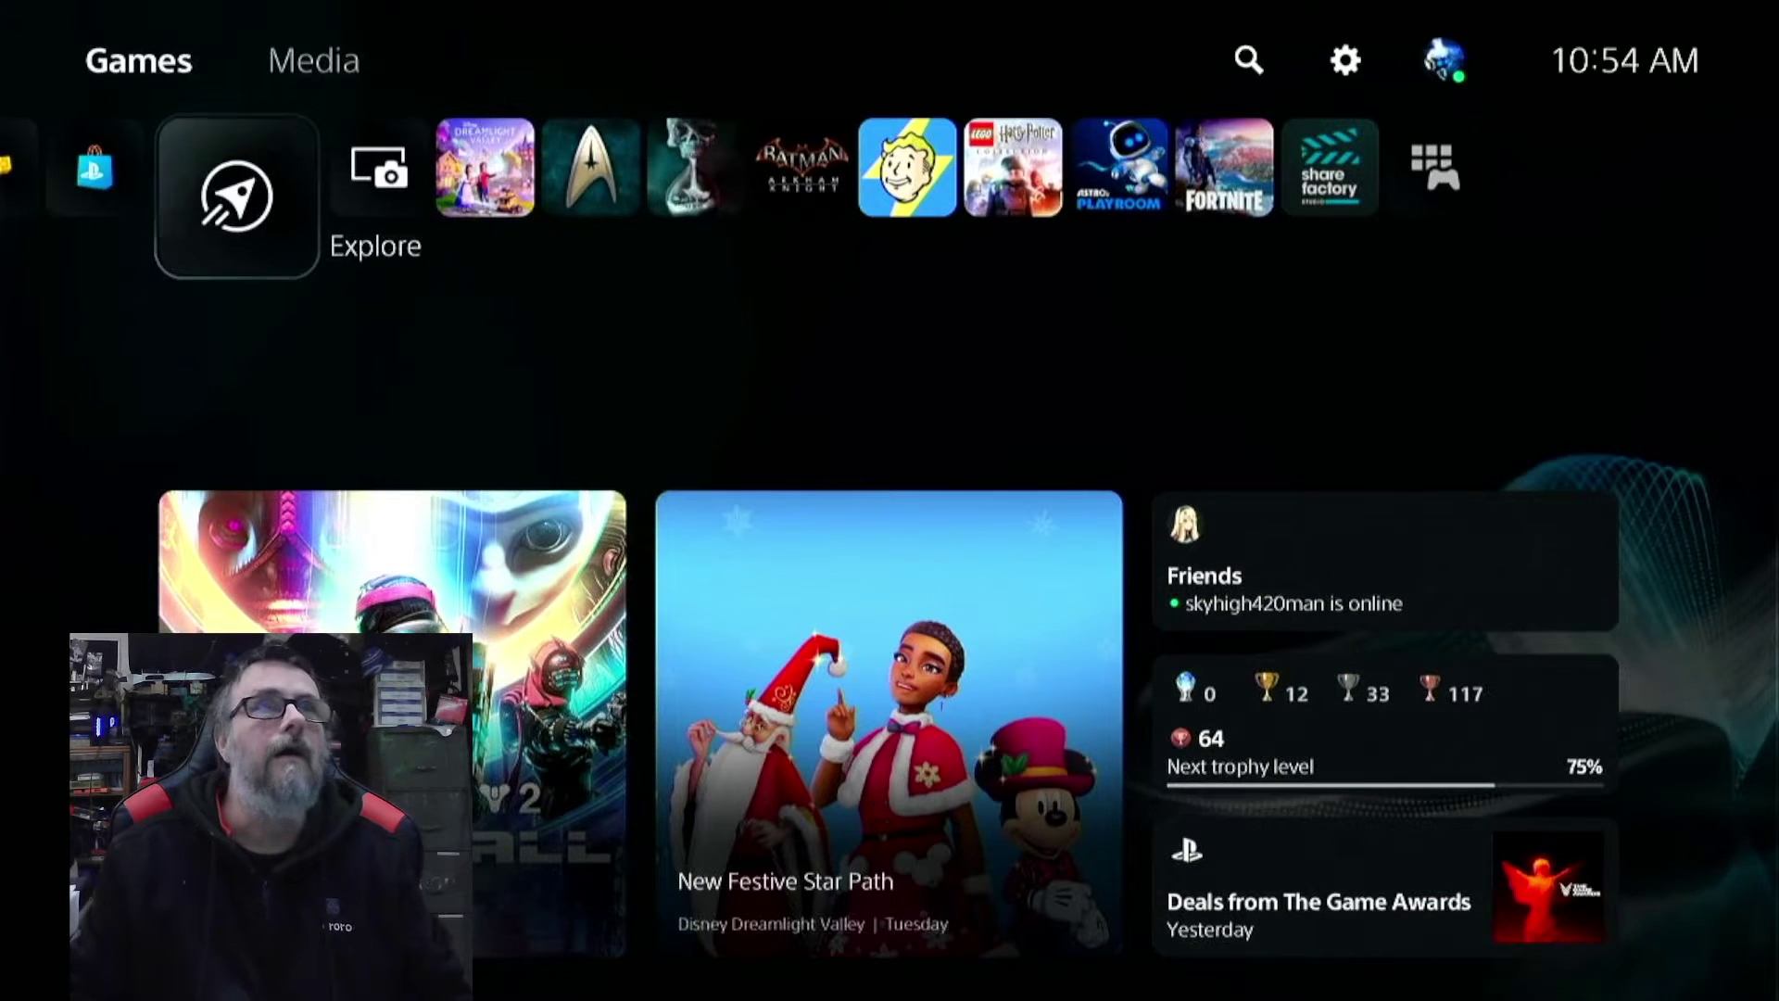
pyautogui.press('Up')
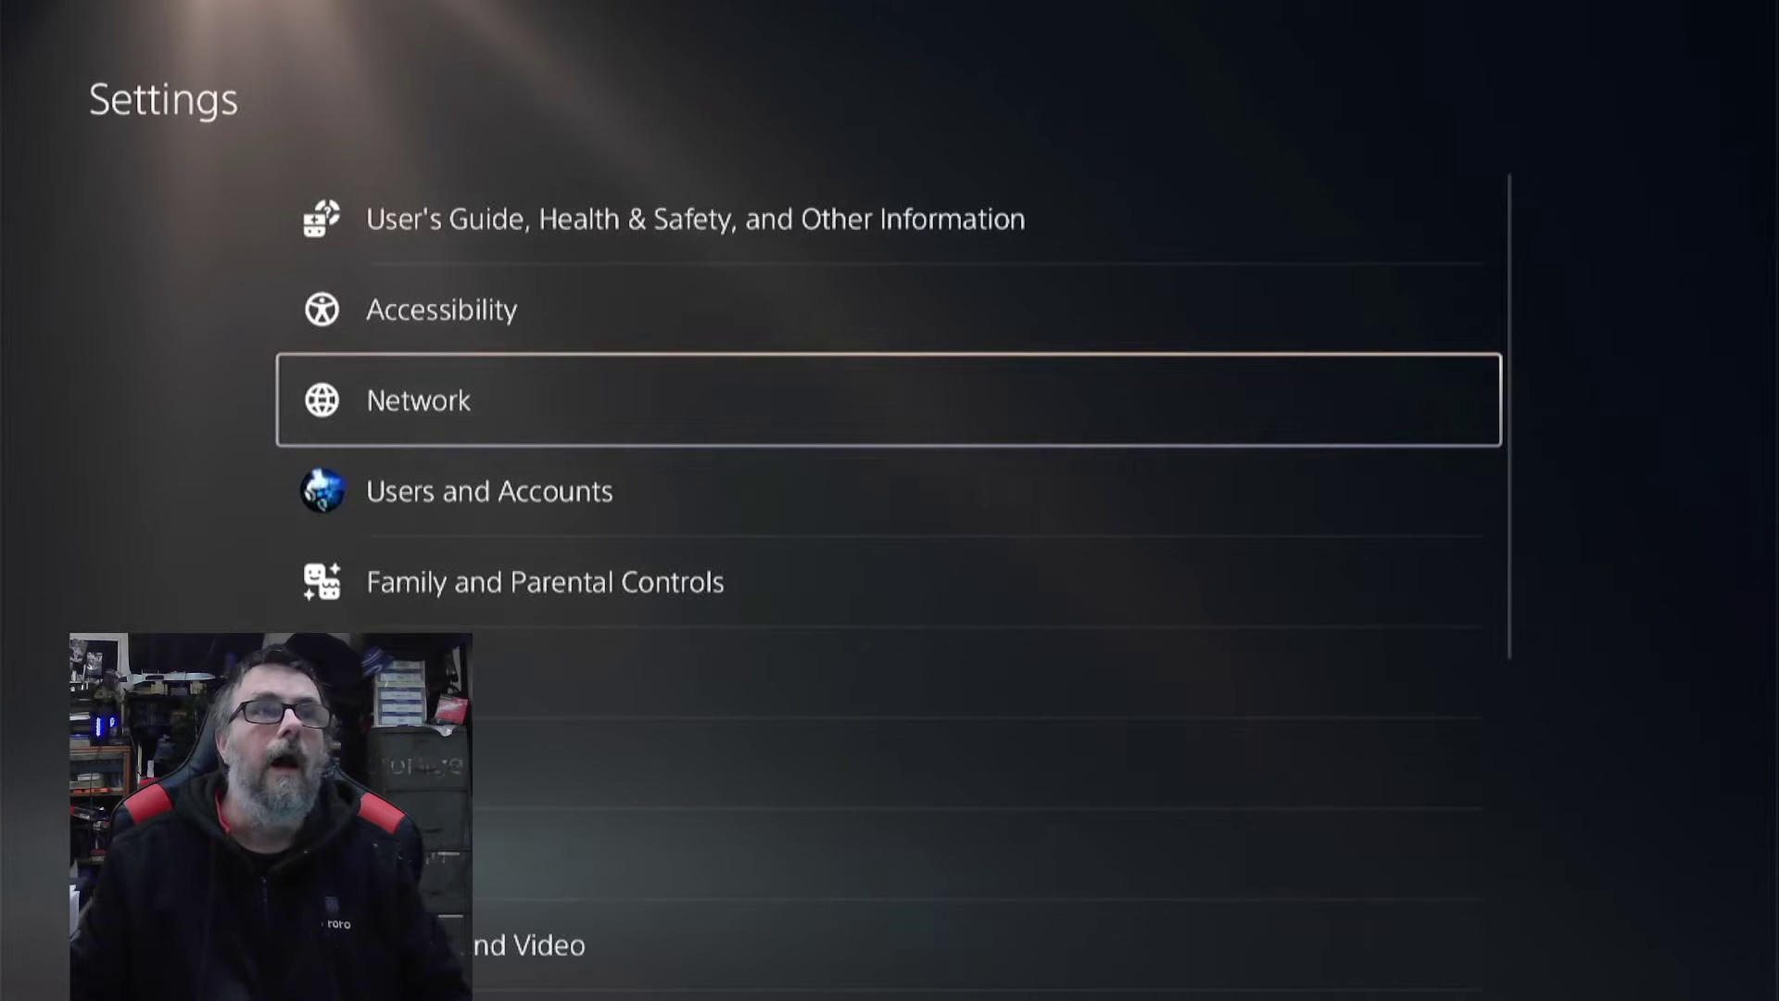
pyautogui.press('Down')
pyautogui.press('Down')
pyautogui.press('Down')
pyautogui.press('Down')
pyautogui.press('Down')
pyautogui.press('Down')
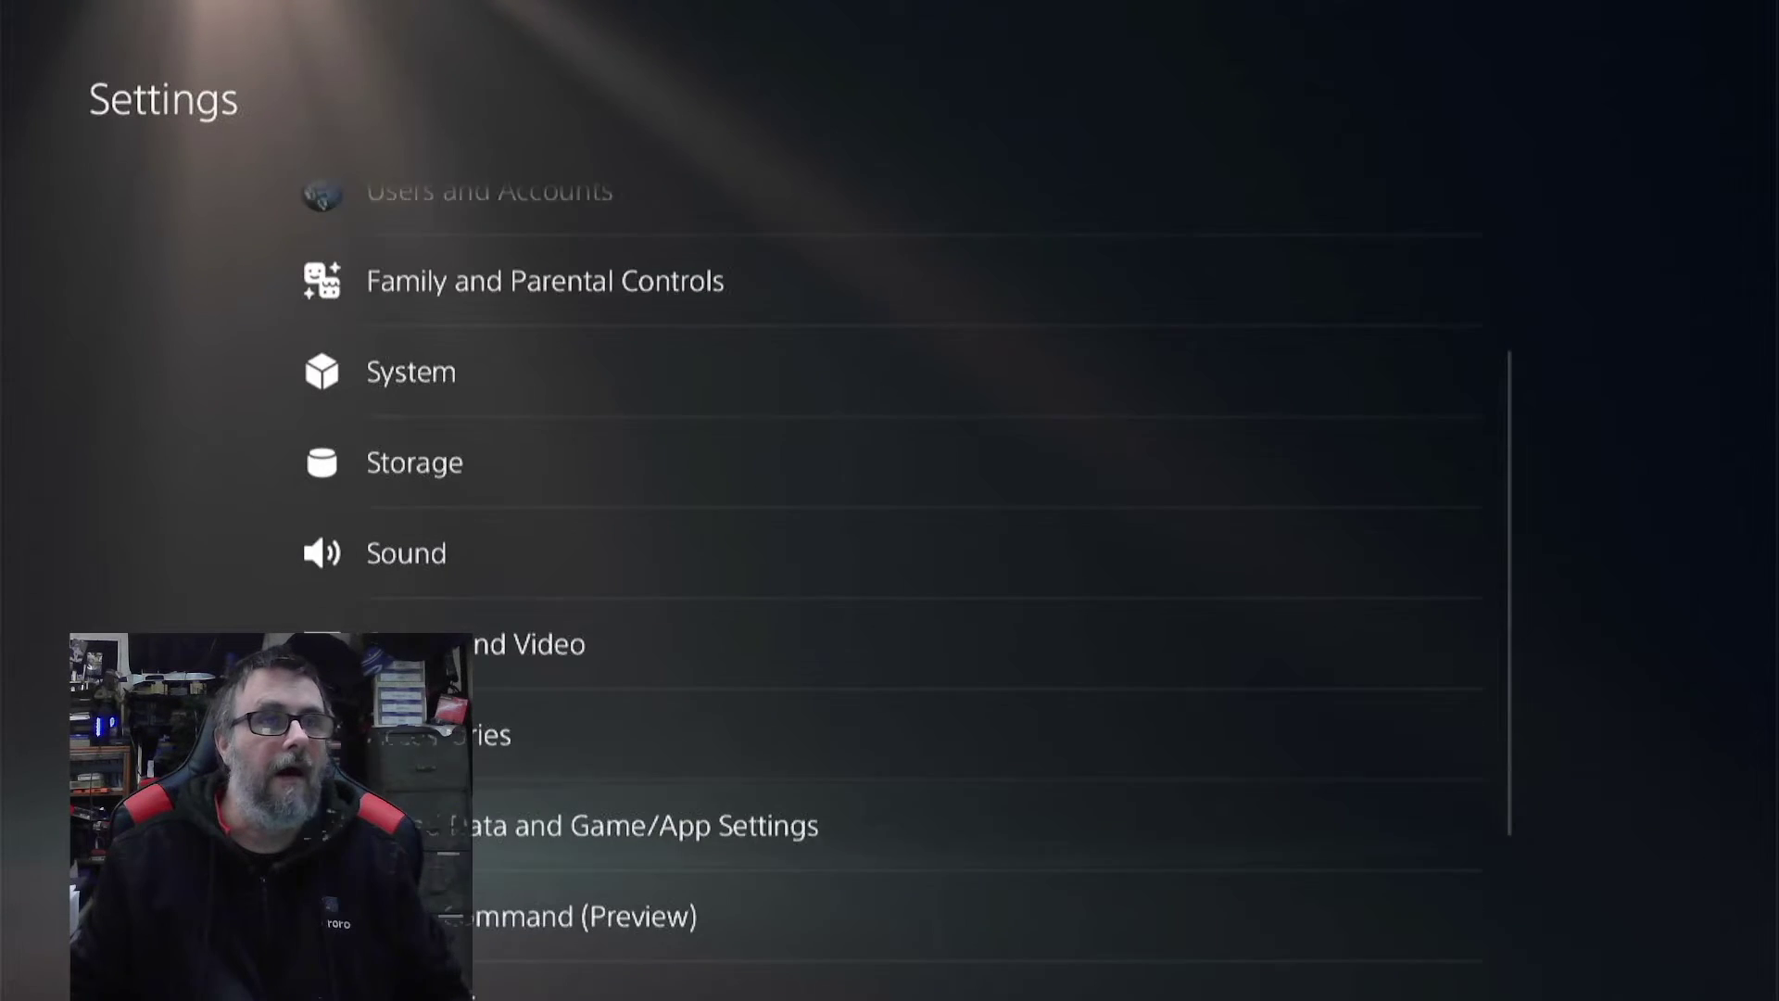
pyautogui.press('Down')
pyautogui.press('Up')
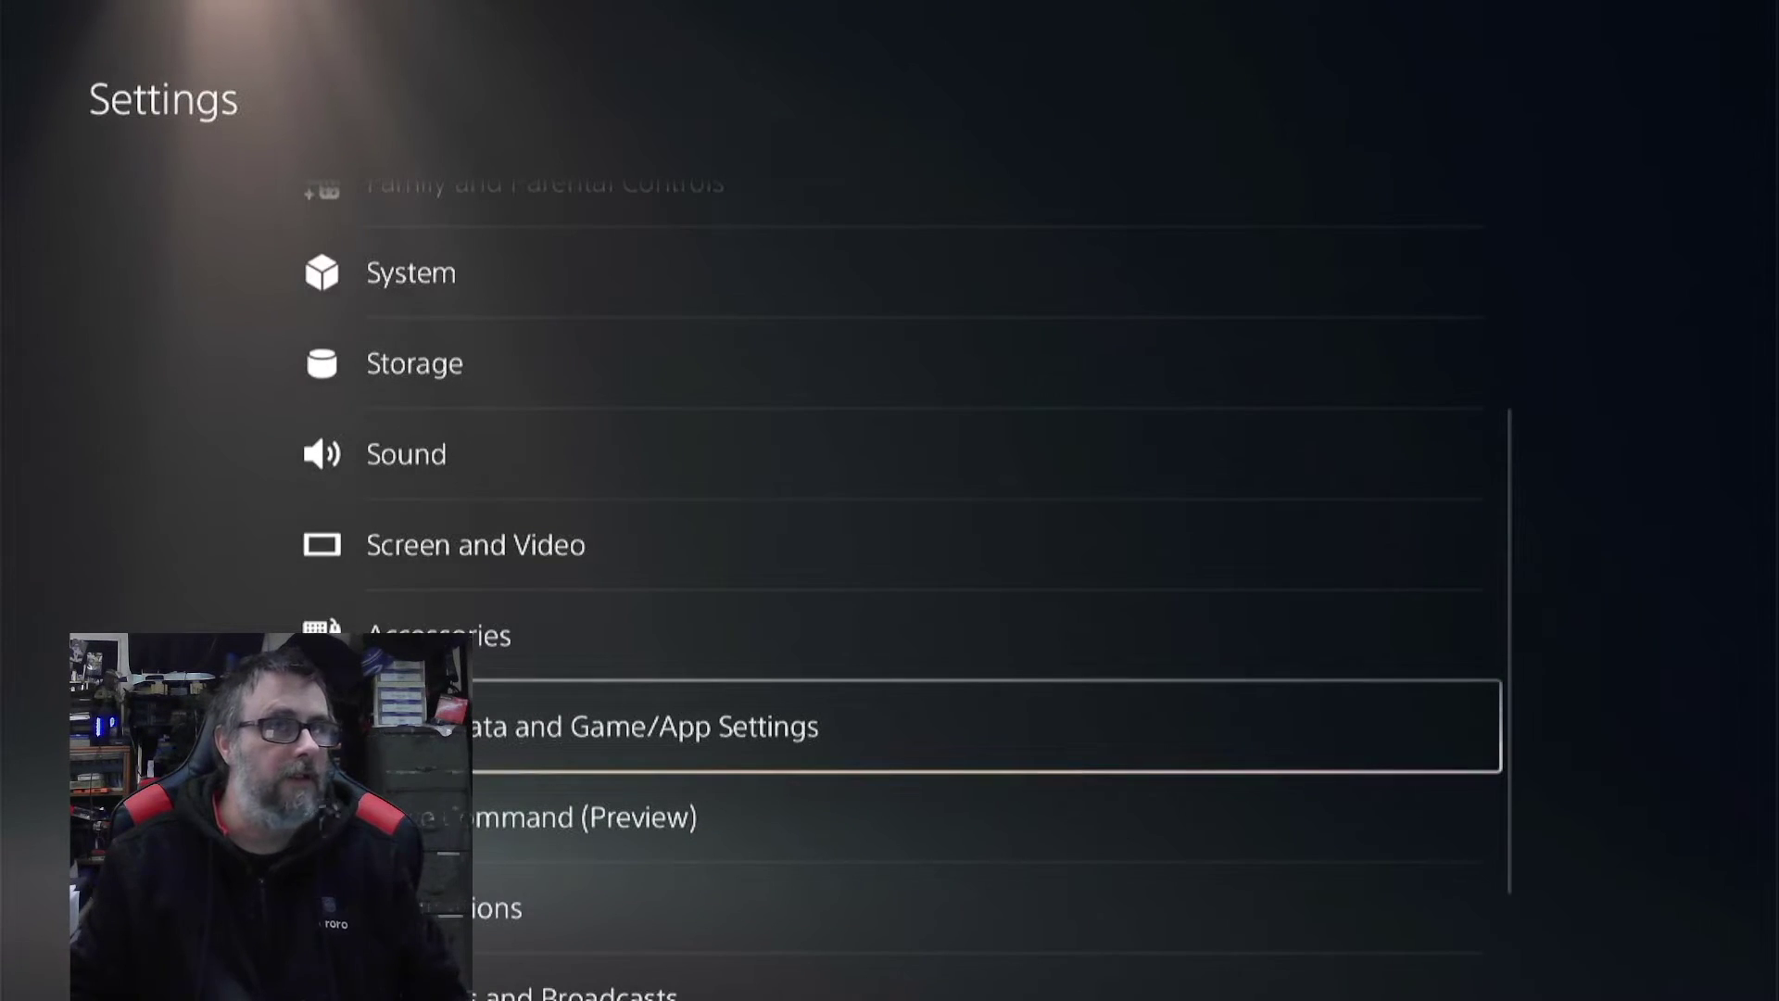
pyautogui.press('Return')
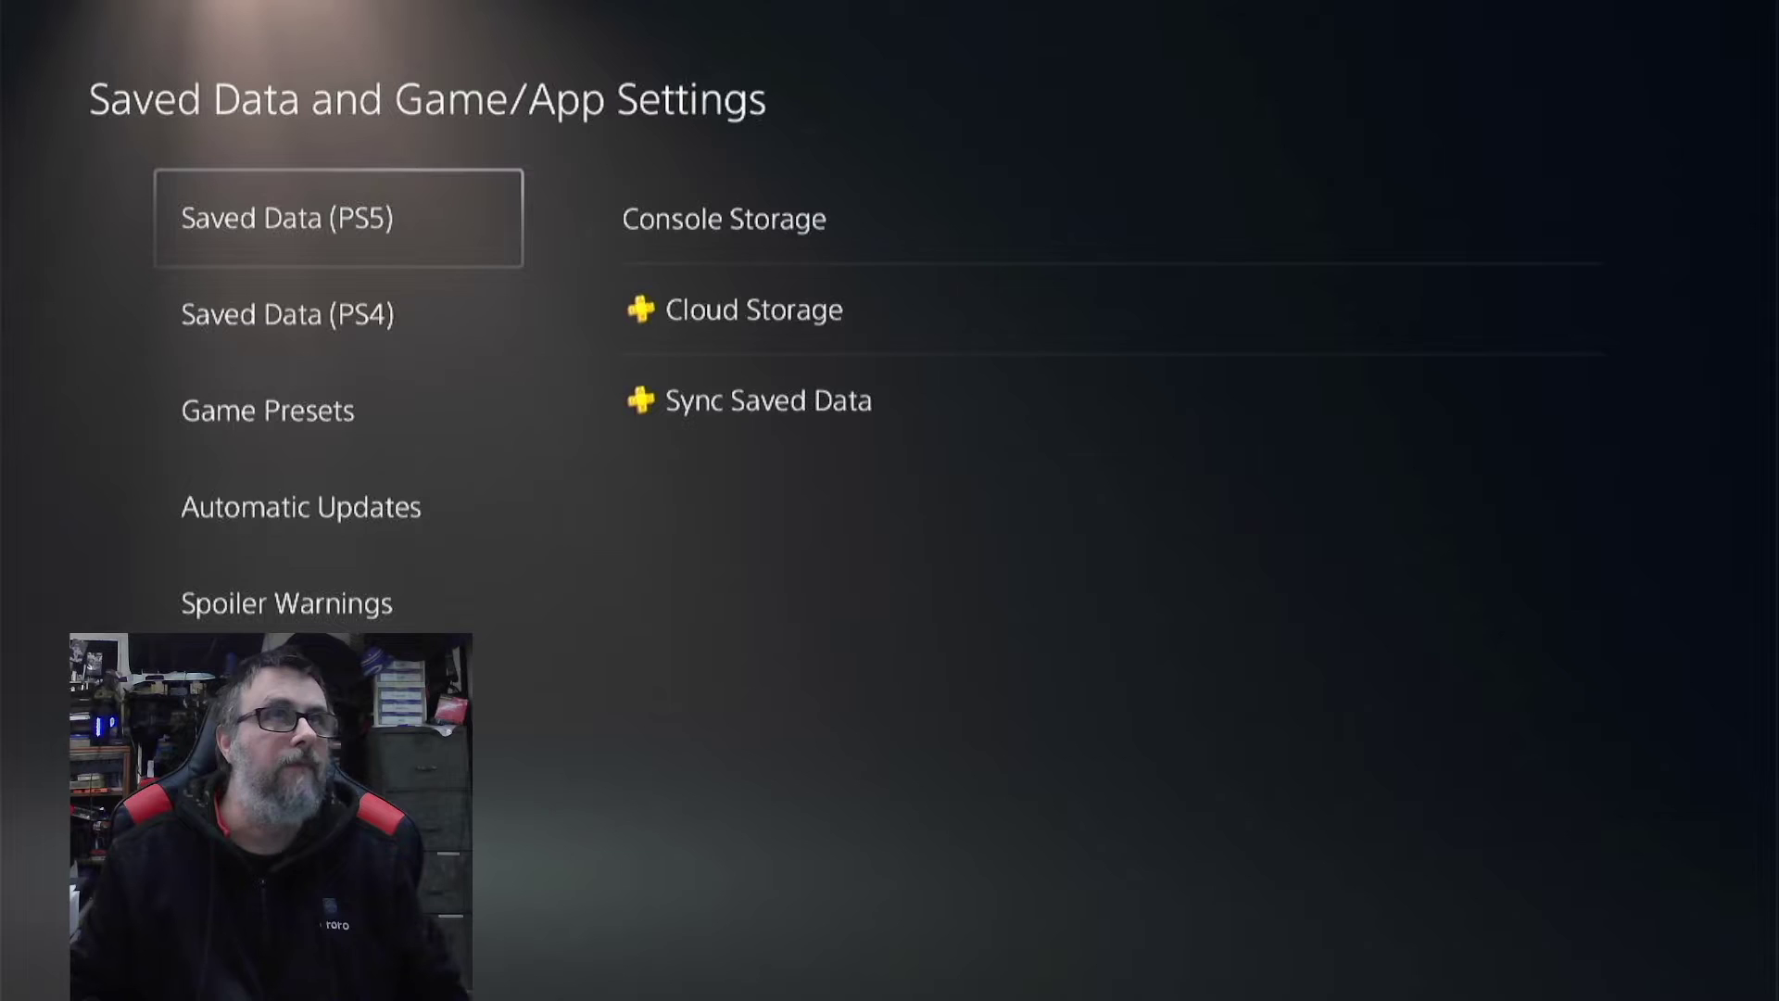
pyautogui.press('Right')
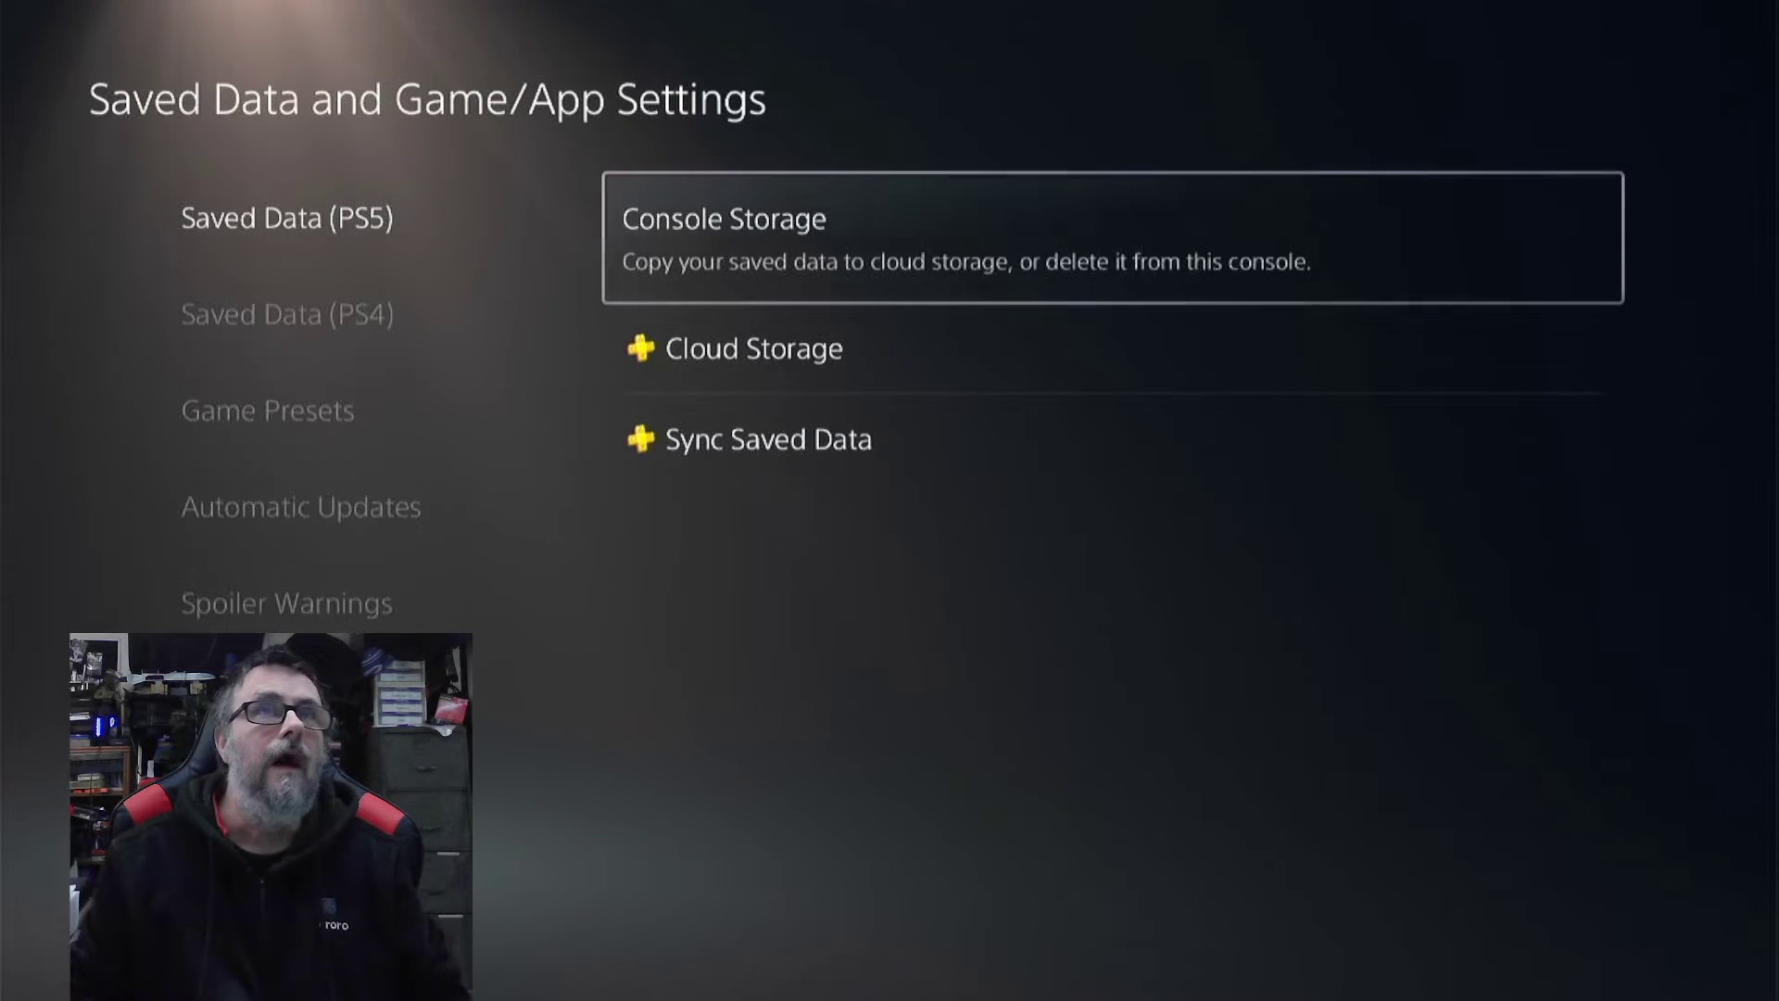
pyautogui.press('Return')
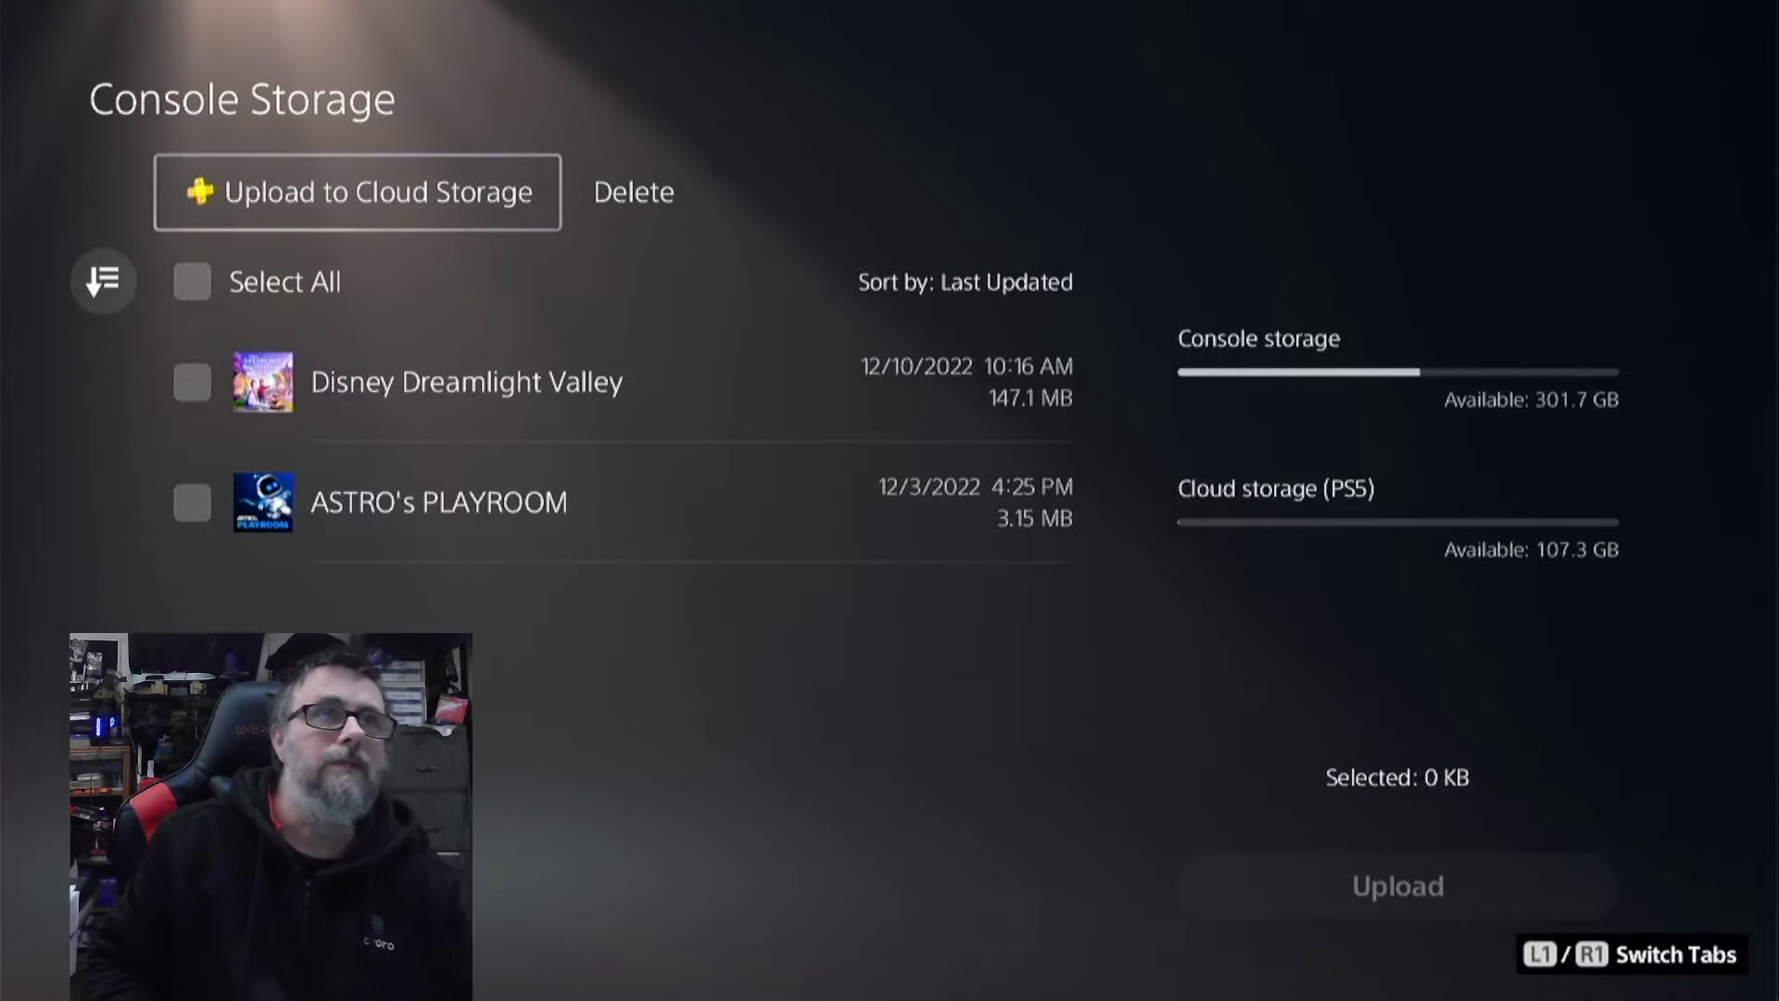
# - Return to Settings and go to System > System Software > Back Up and Restore
pyautogui.press('Escape')
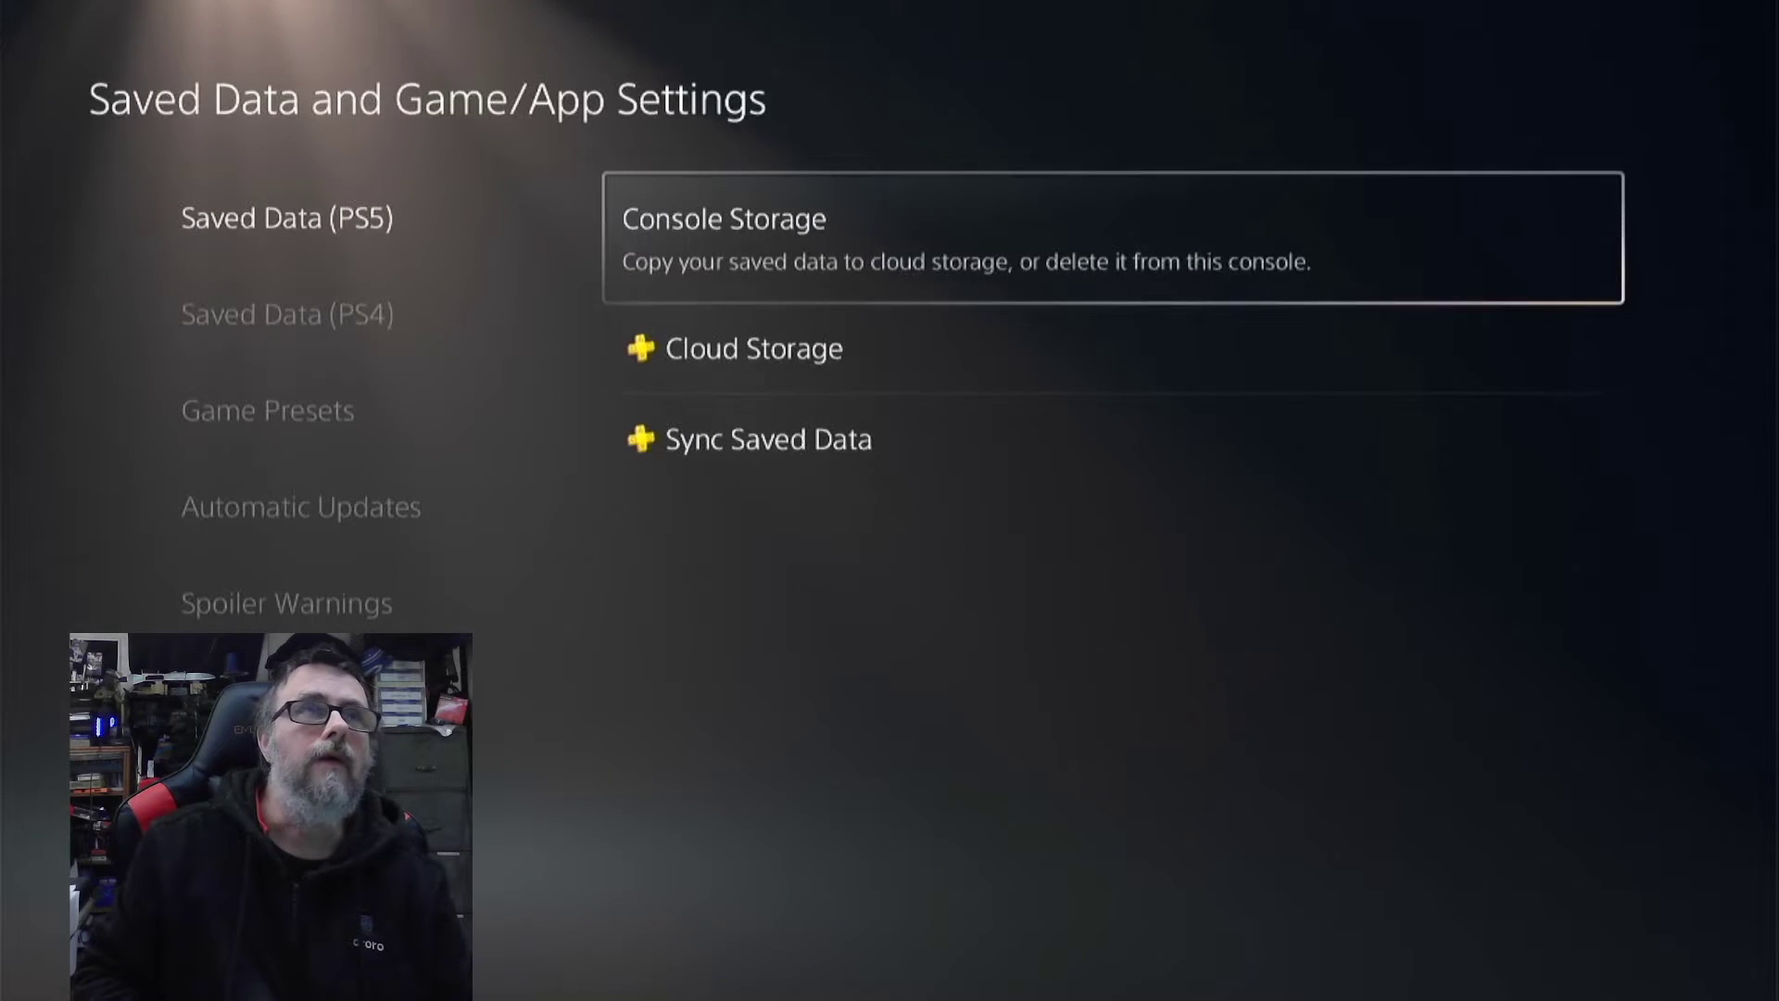
pyautogui.press('Left')
pyautogui.press('Escape')
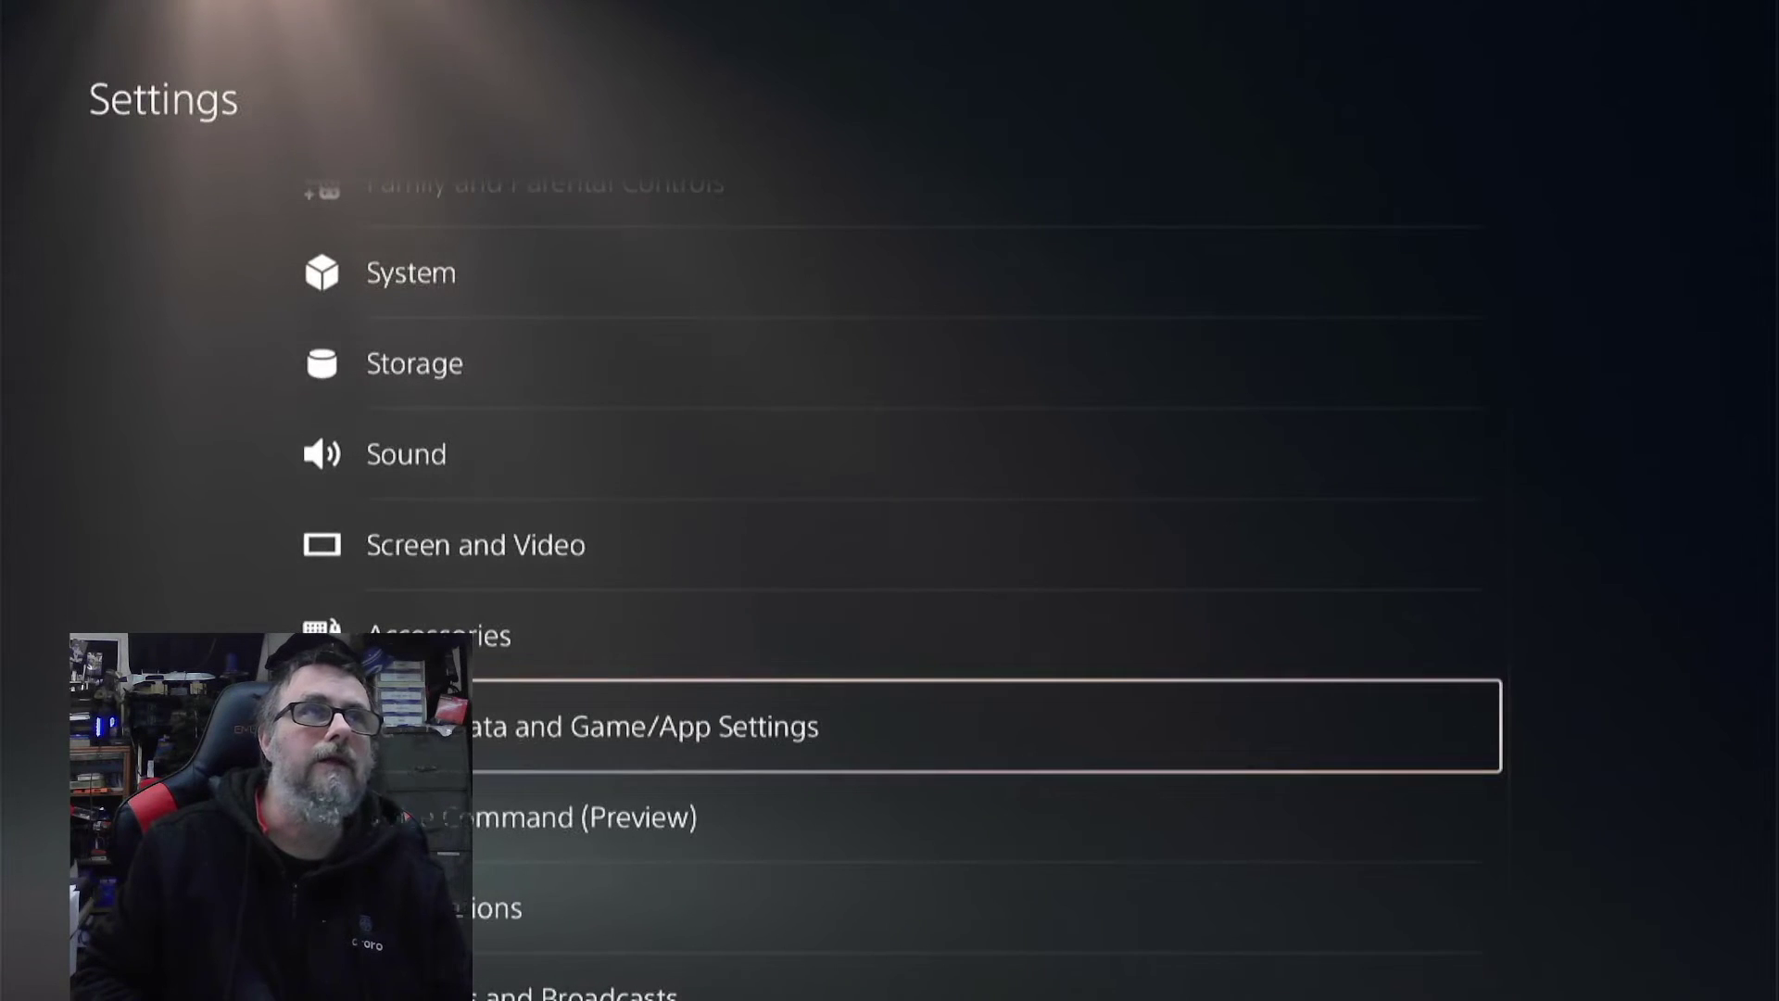
pyautogui.press('Up')
pyautogui.press('Up')
pyautogui.press('Up')
pyautogui.press('Up')
pyautogui.press('Up')
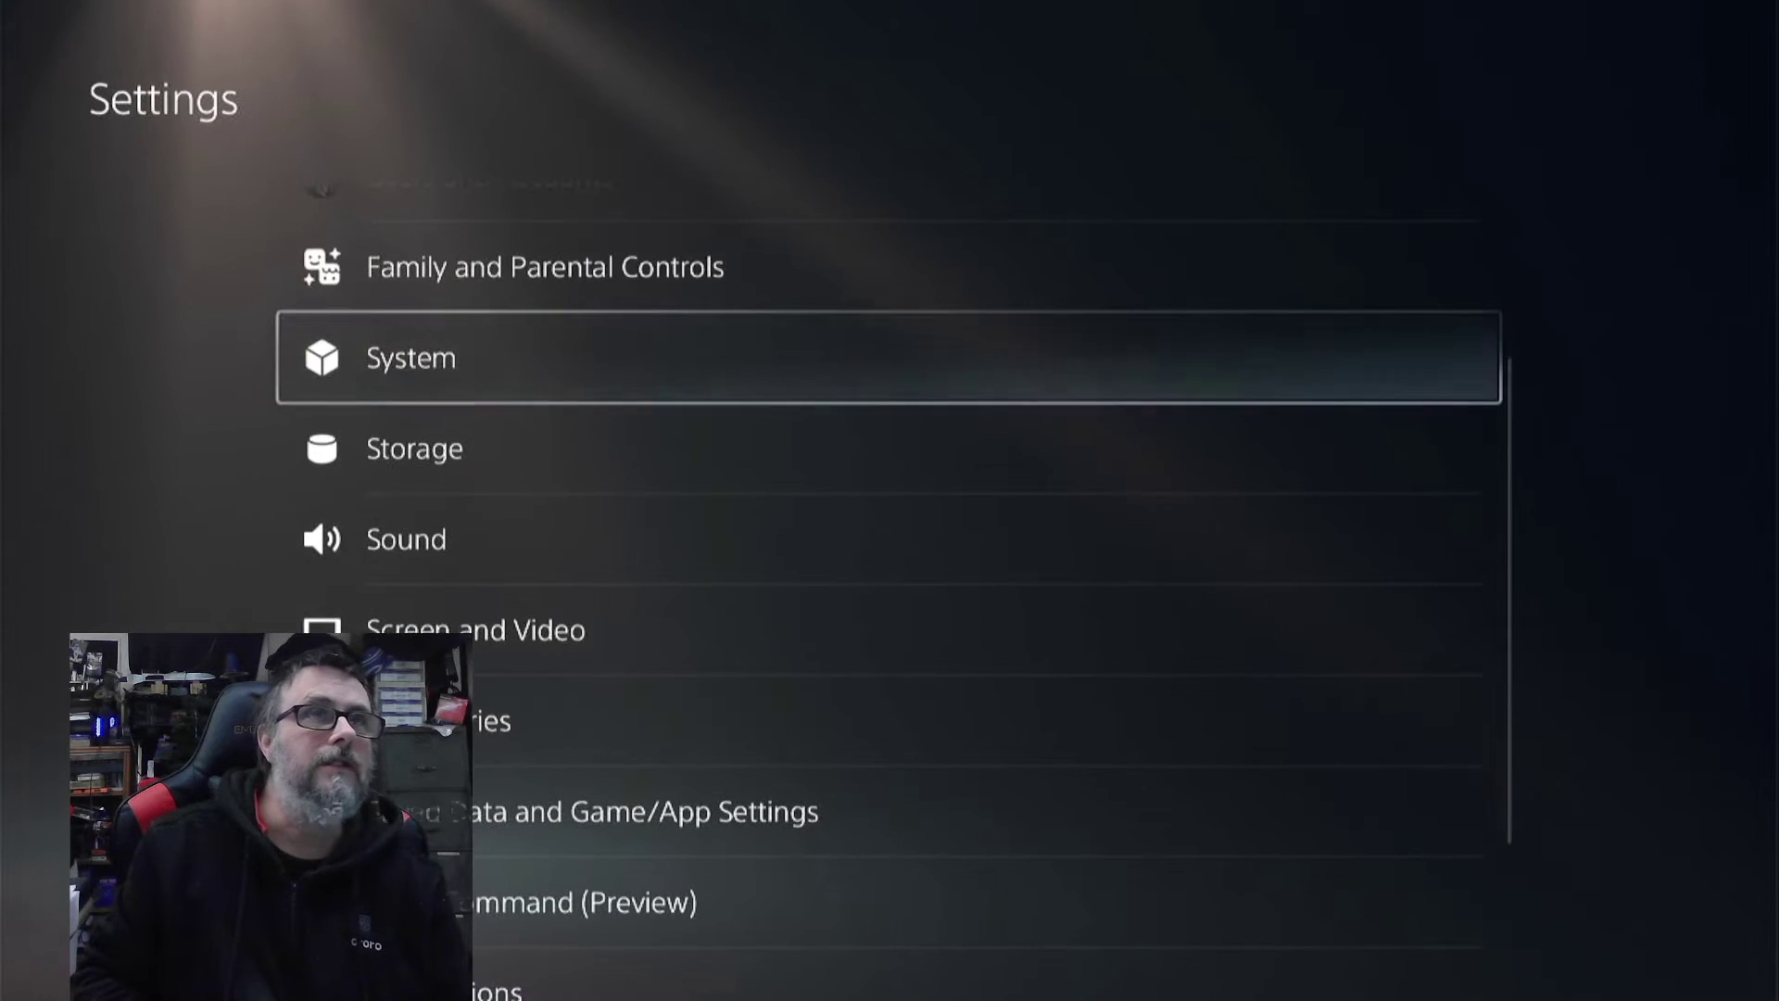
pyautogui.press('Return')
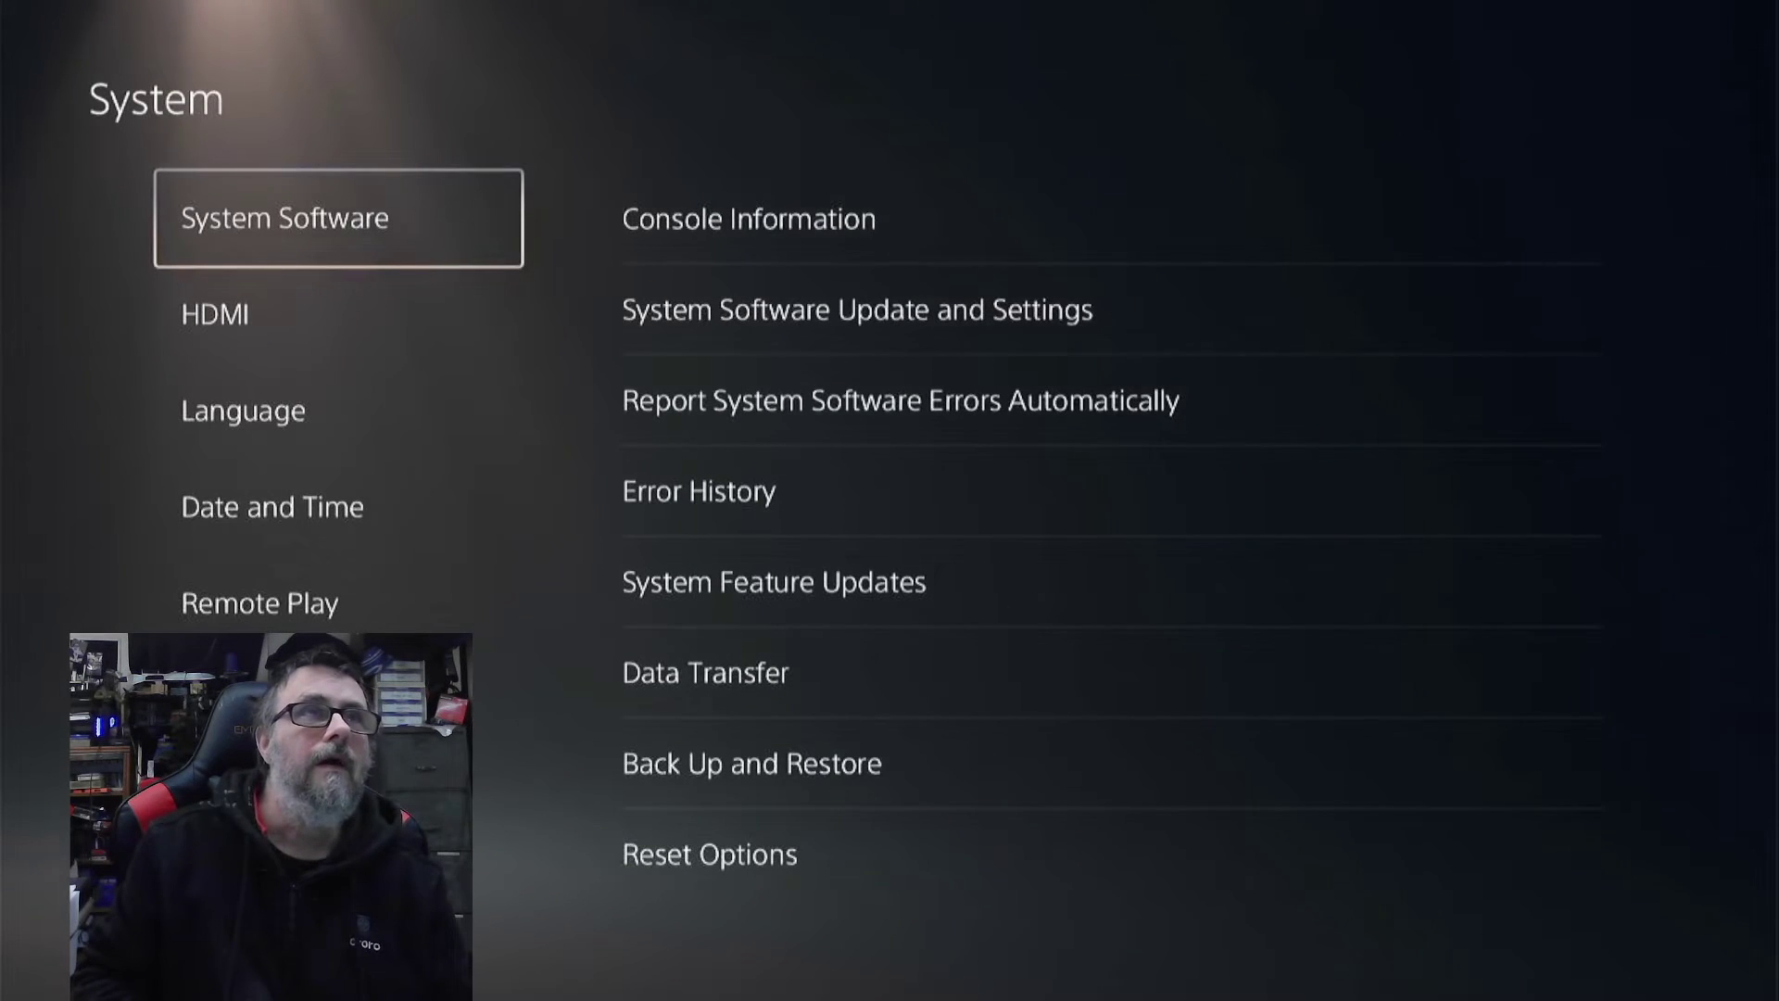
pyautogui.press('Right')
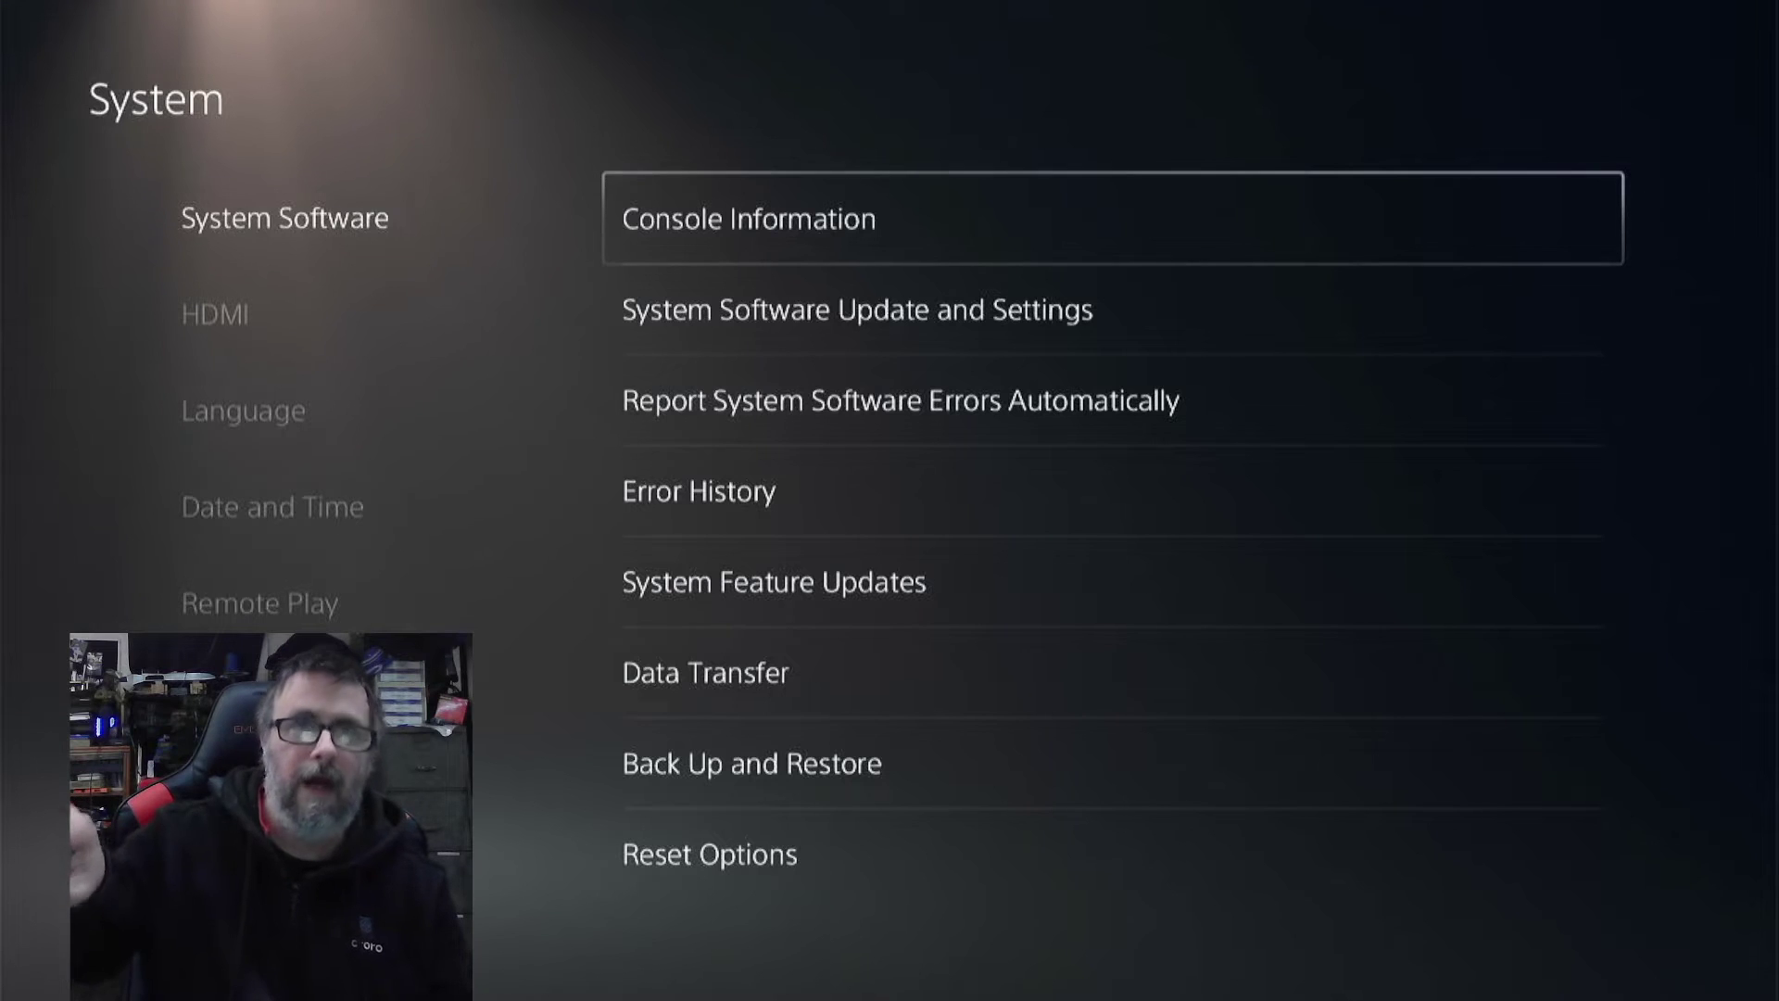
pyautogui.press('Down')
pyautogui.press('Down')
pyautogui.press('Down')
pyautogui.press('Down')
pyautogui.press('Down')
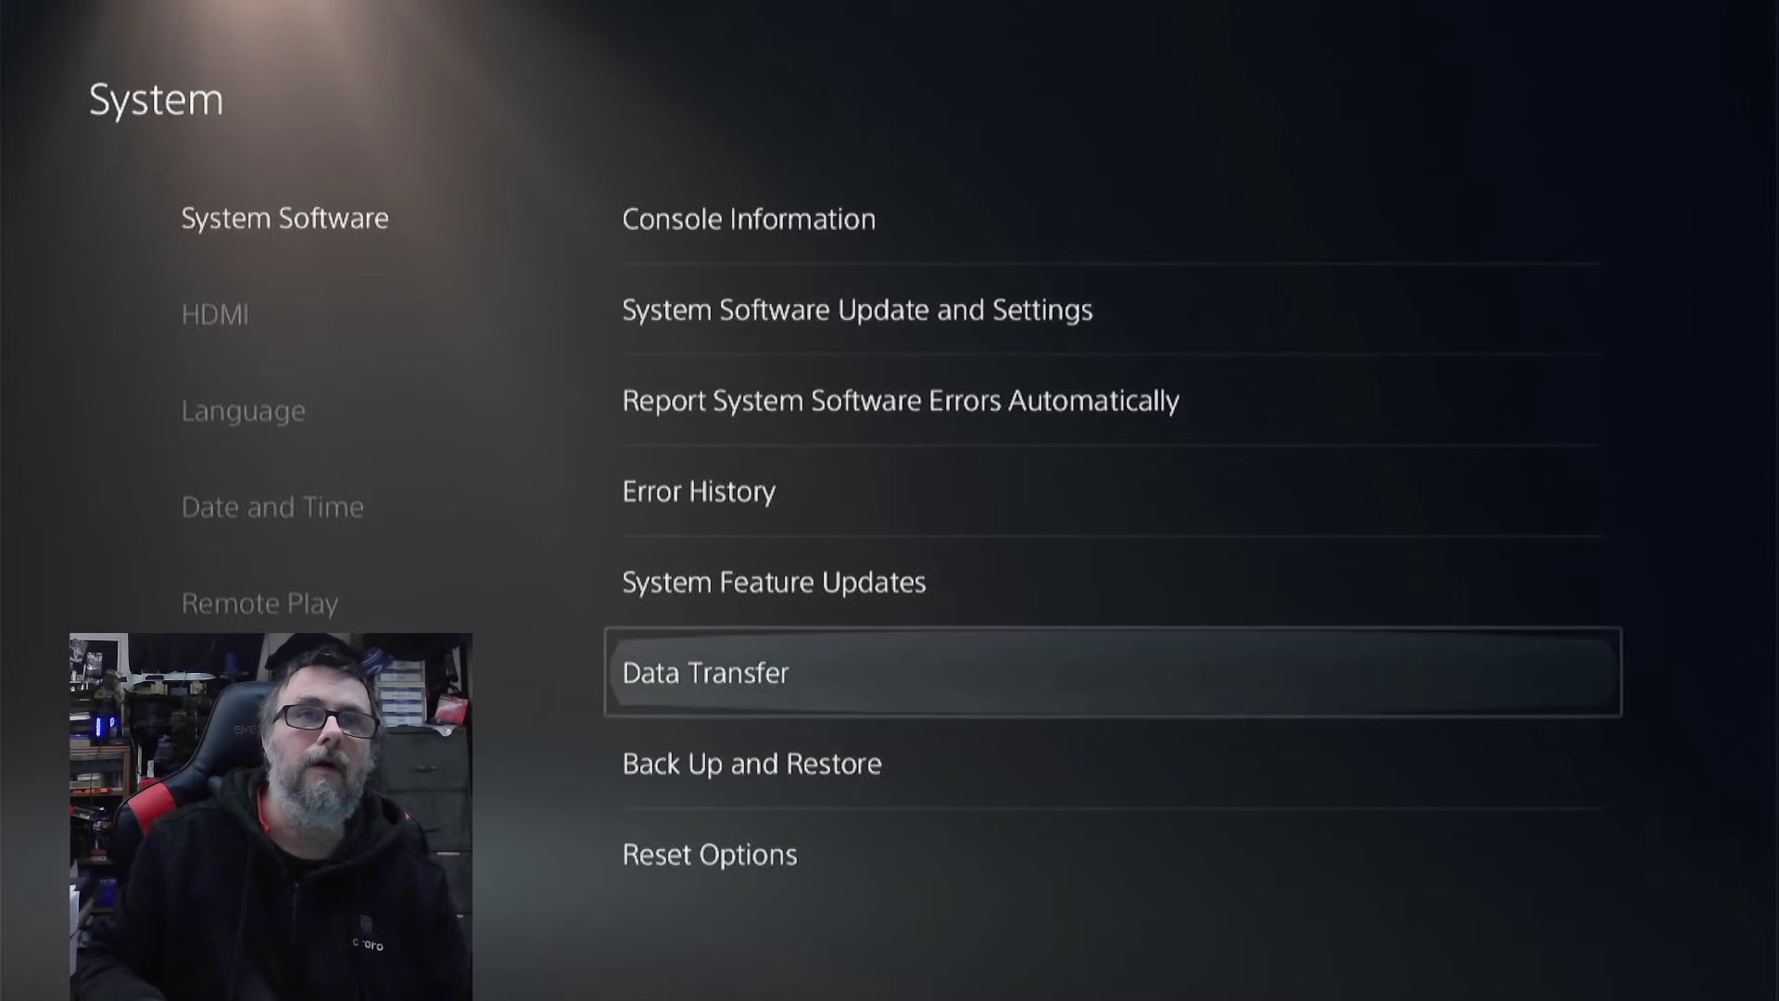
pyautogui.press('Down')
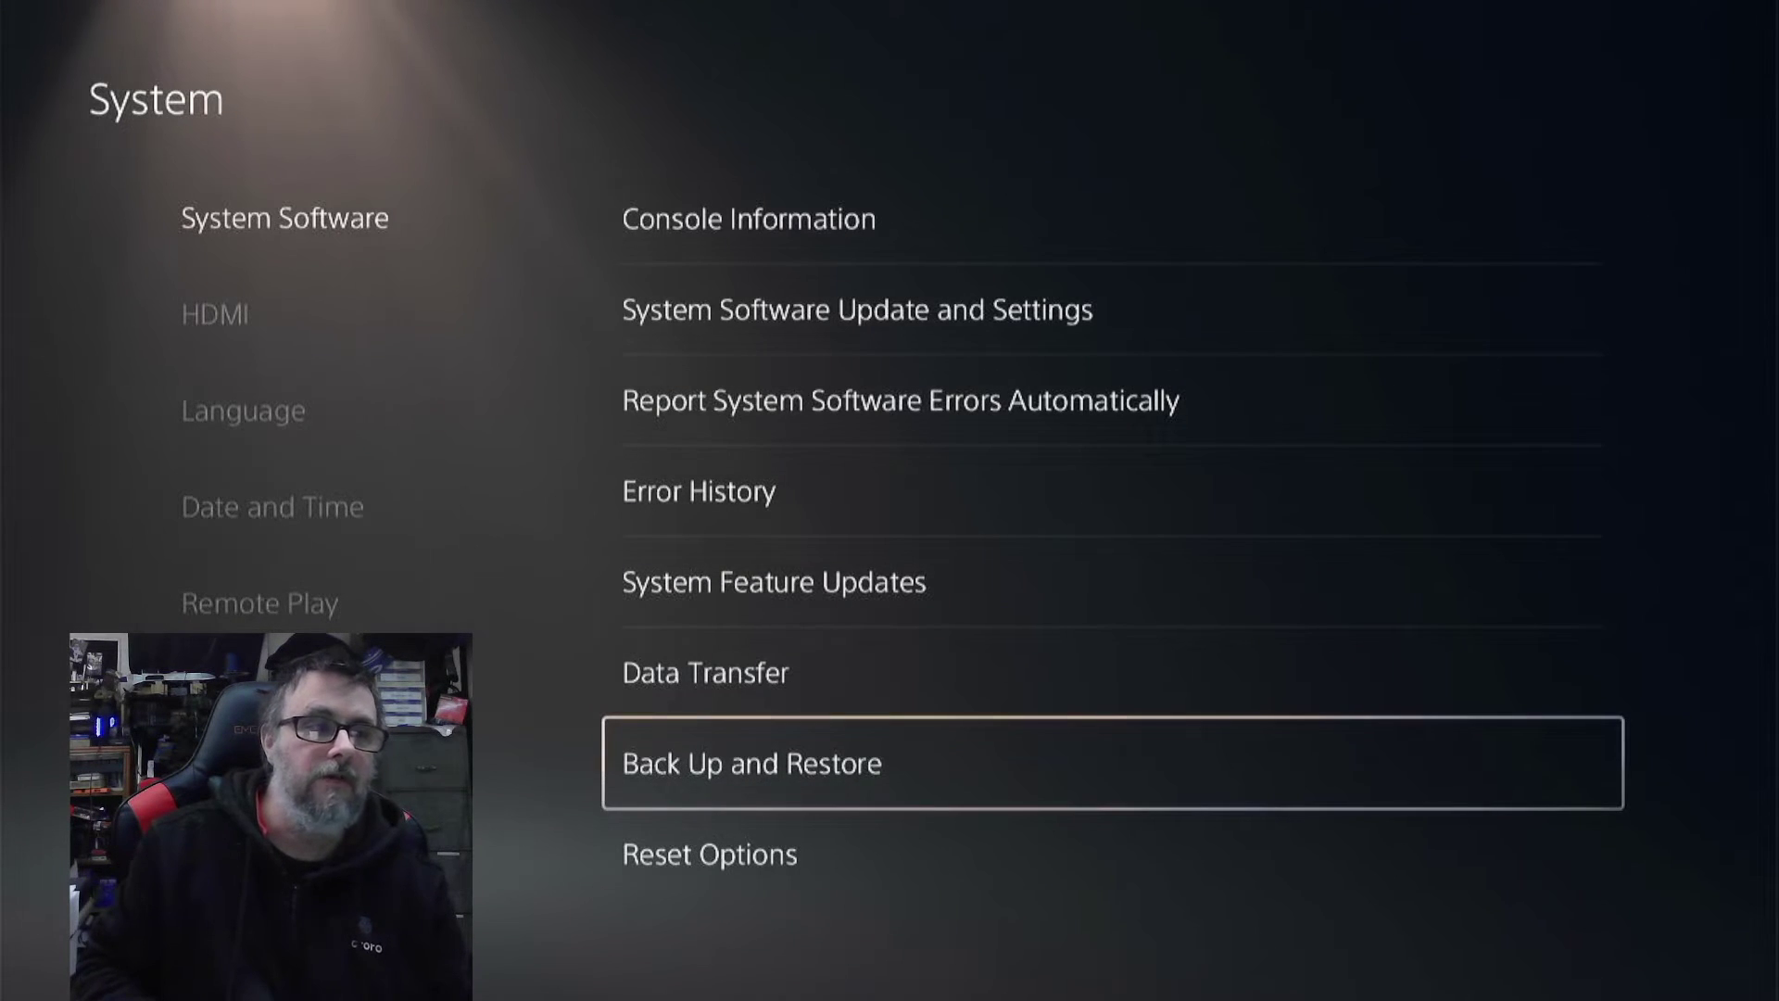
pyautogui.press('Return')
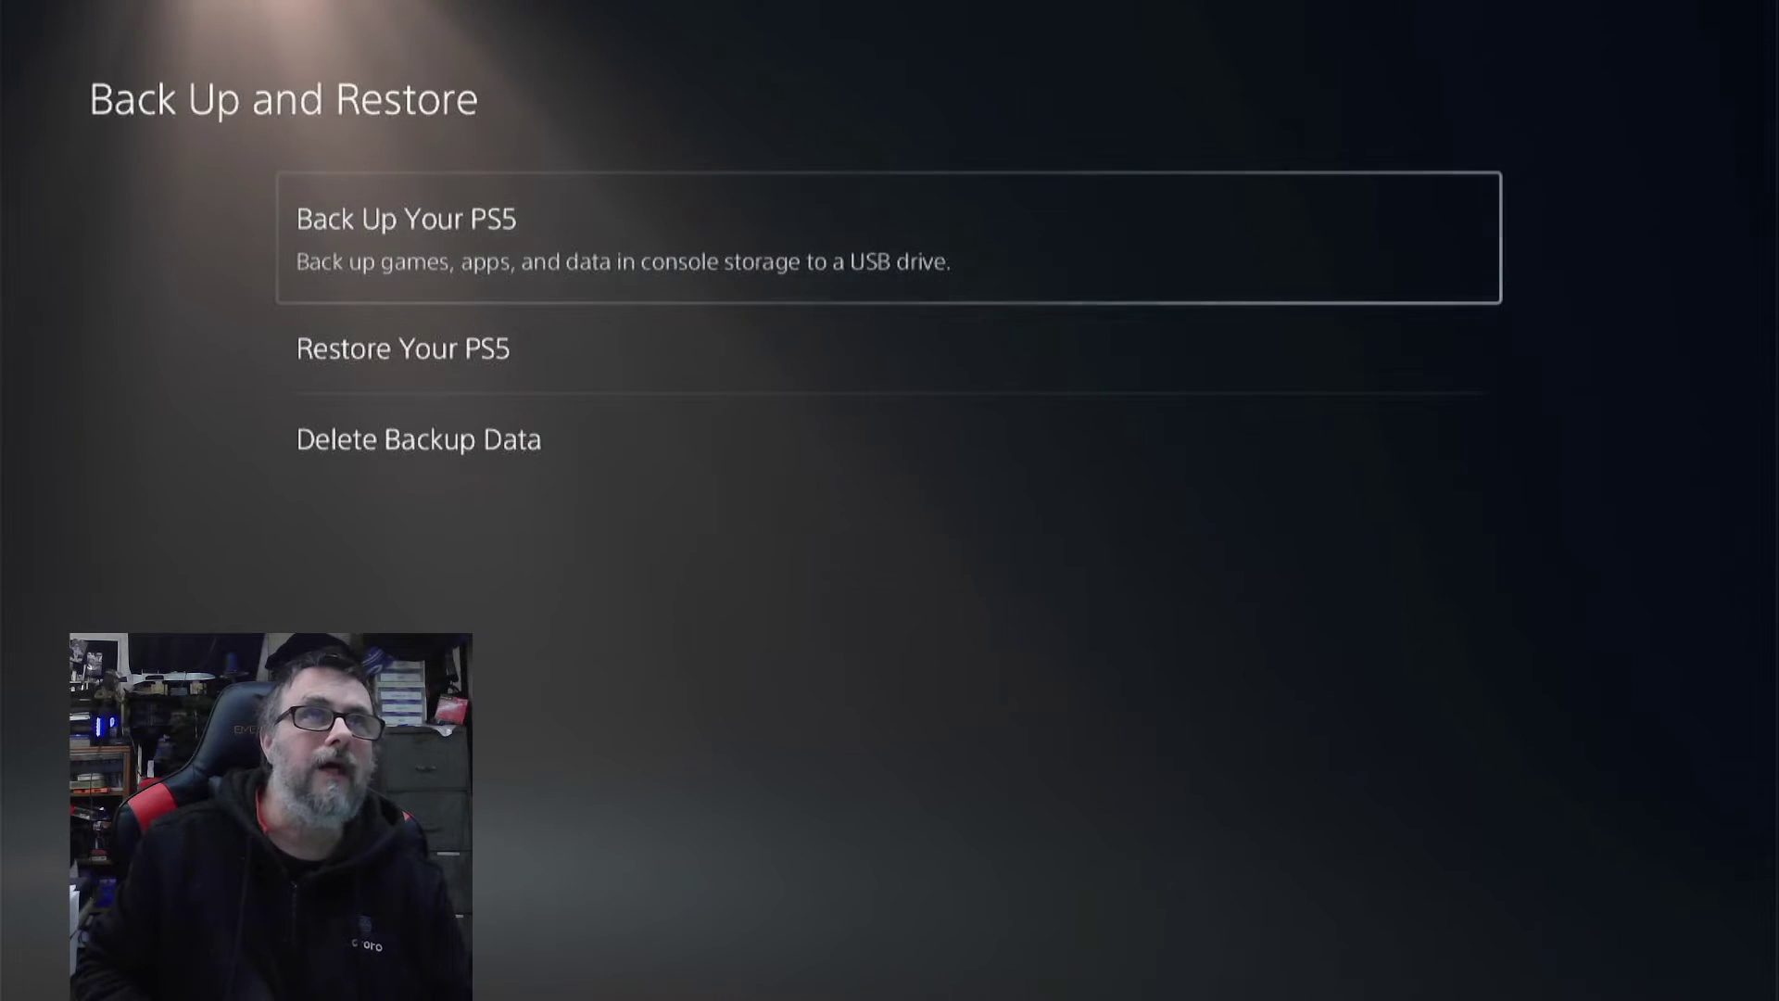
# - Start a USB backup that excludes games, apps, screenshots and video clips, totalling 1.70 GB
pyautogui.press('Return')
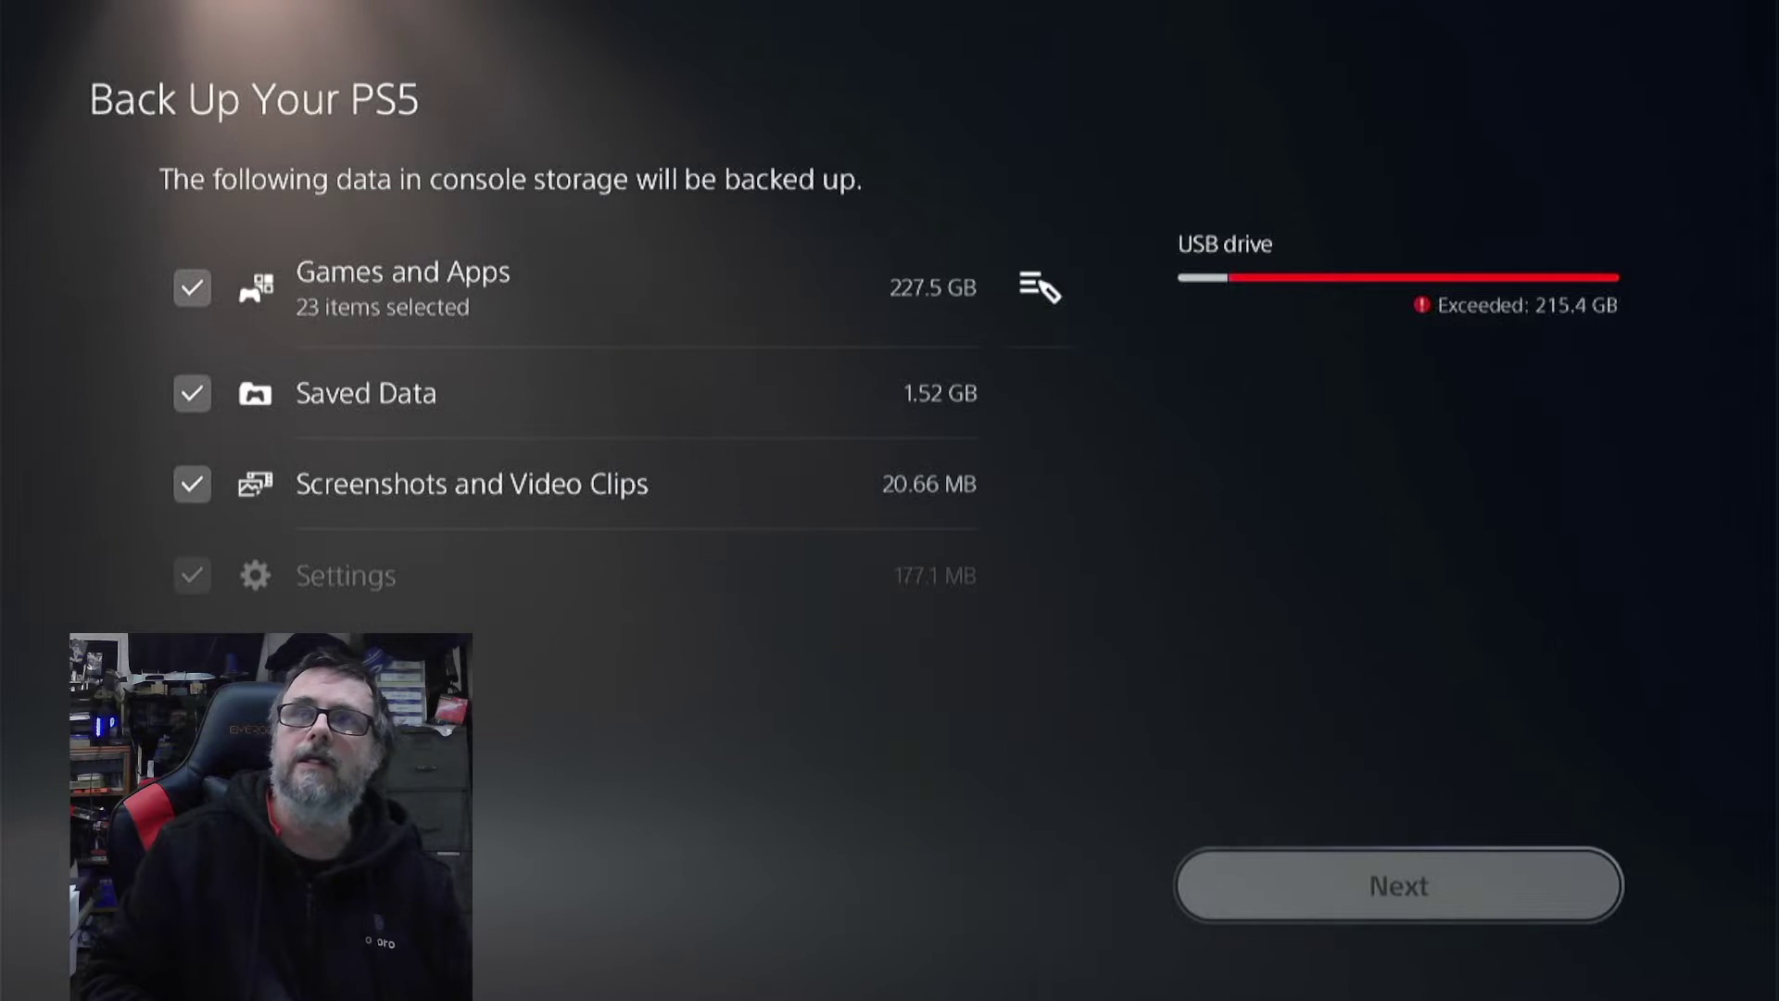
pyautogui.press('Left')
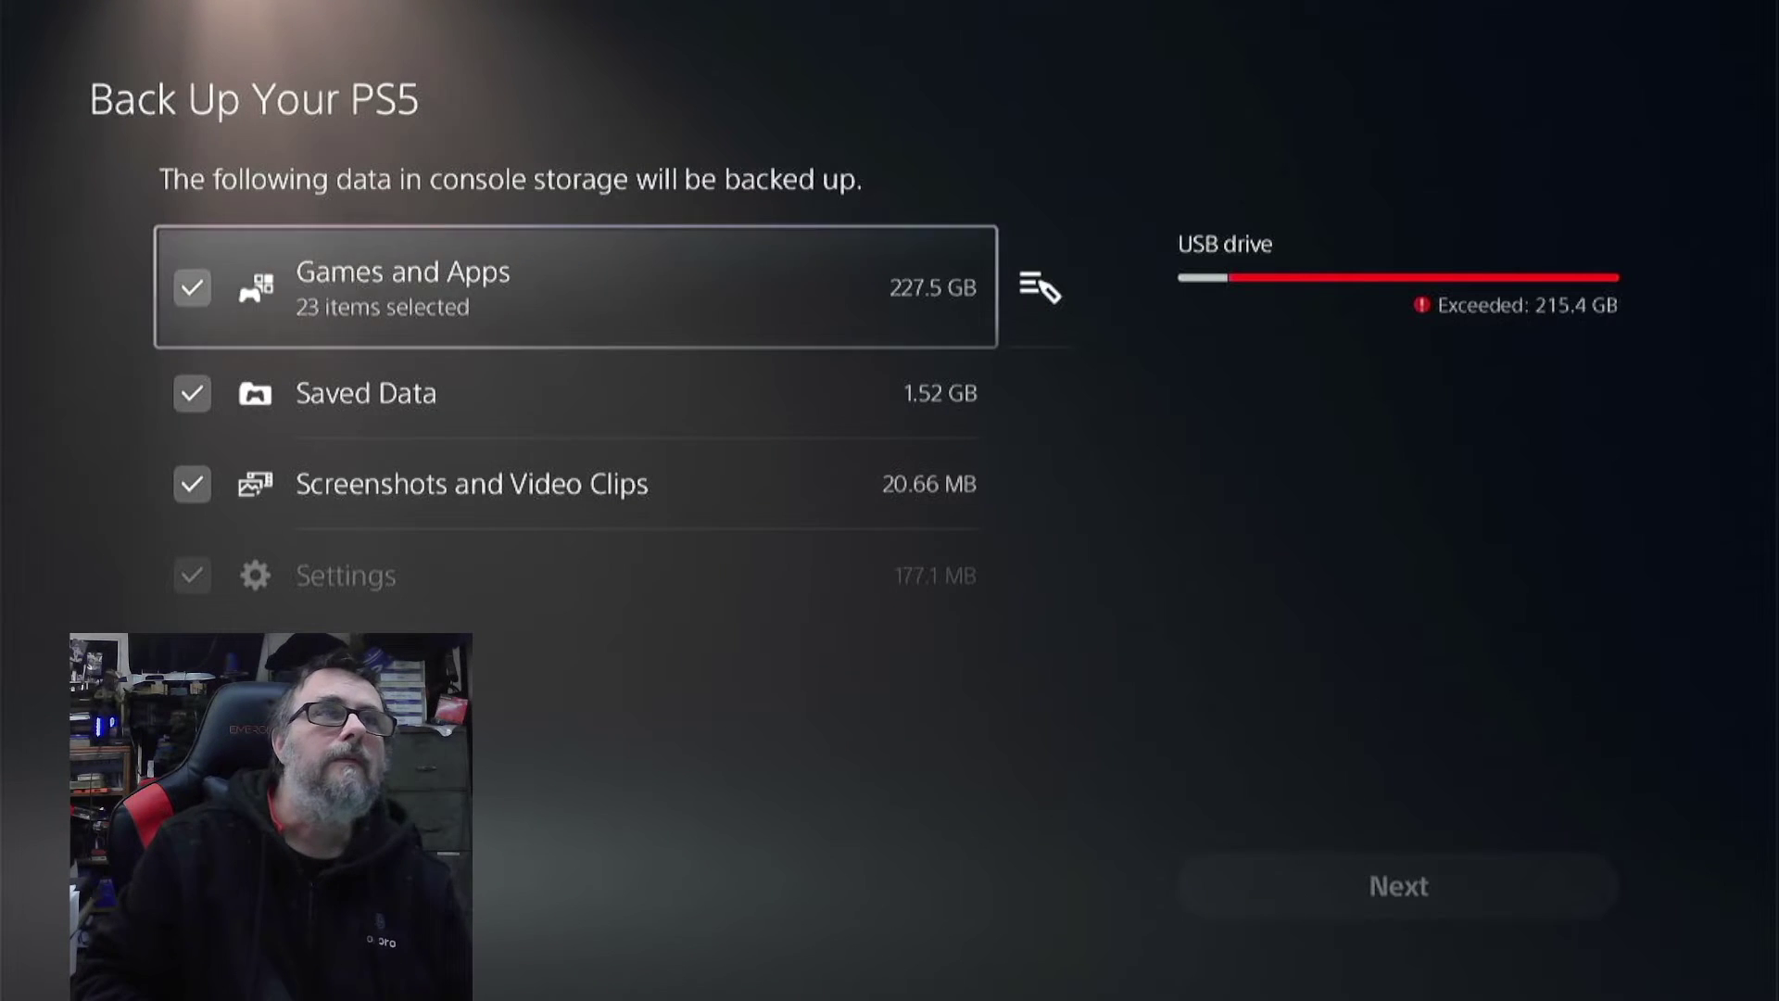
pyautogui.press('Return')
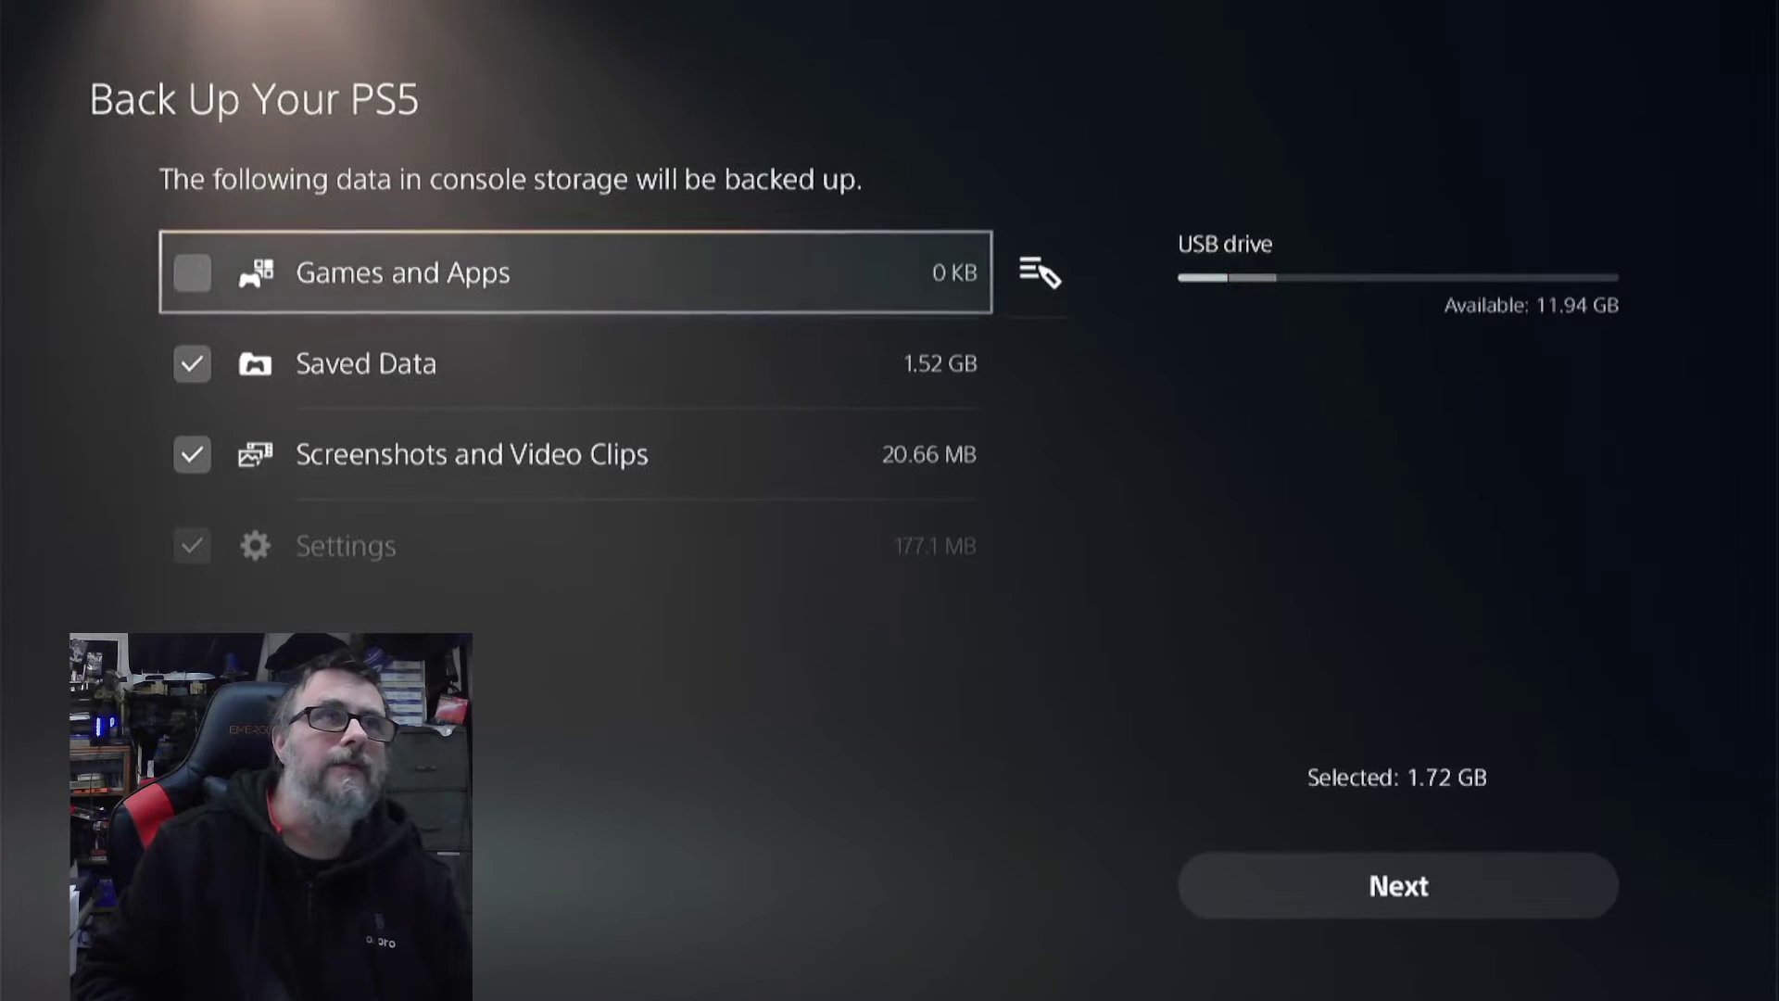
pyautogui.press('Down')
pyautogui.press('Down')
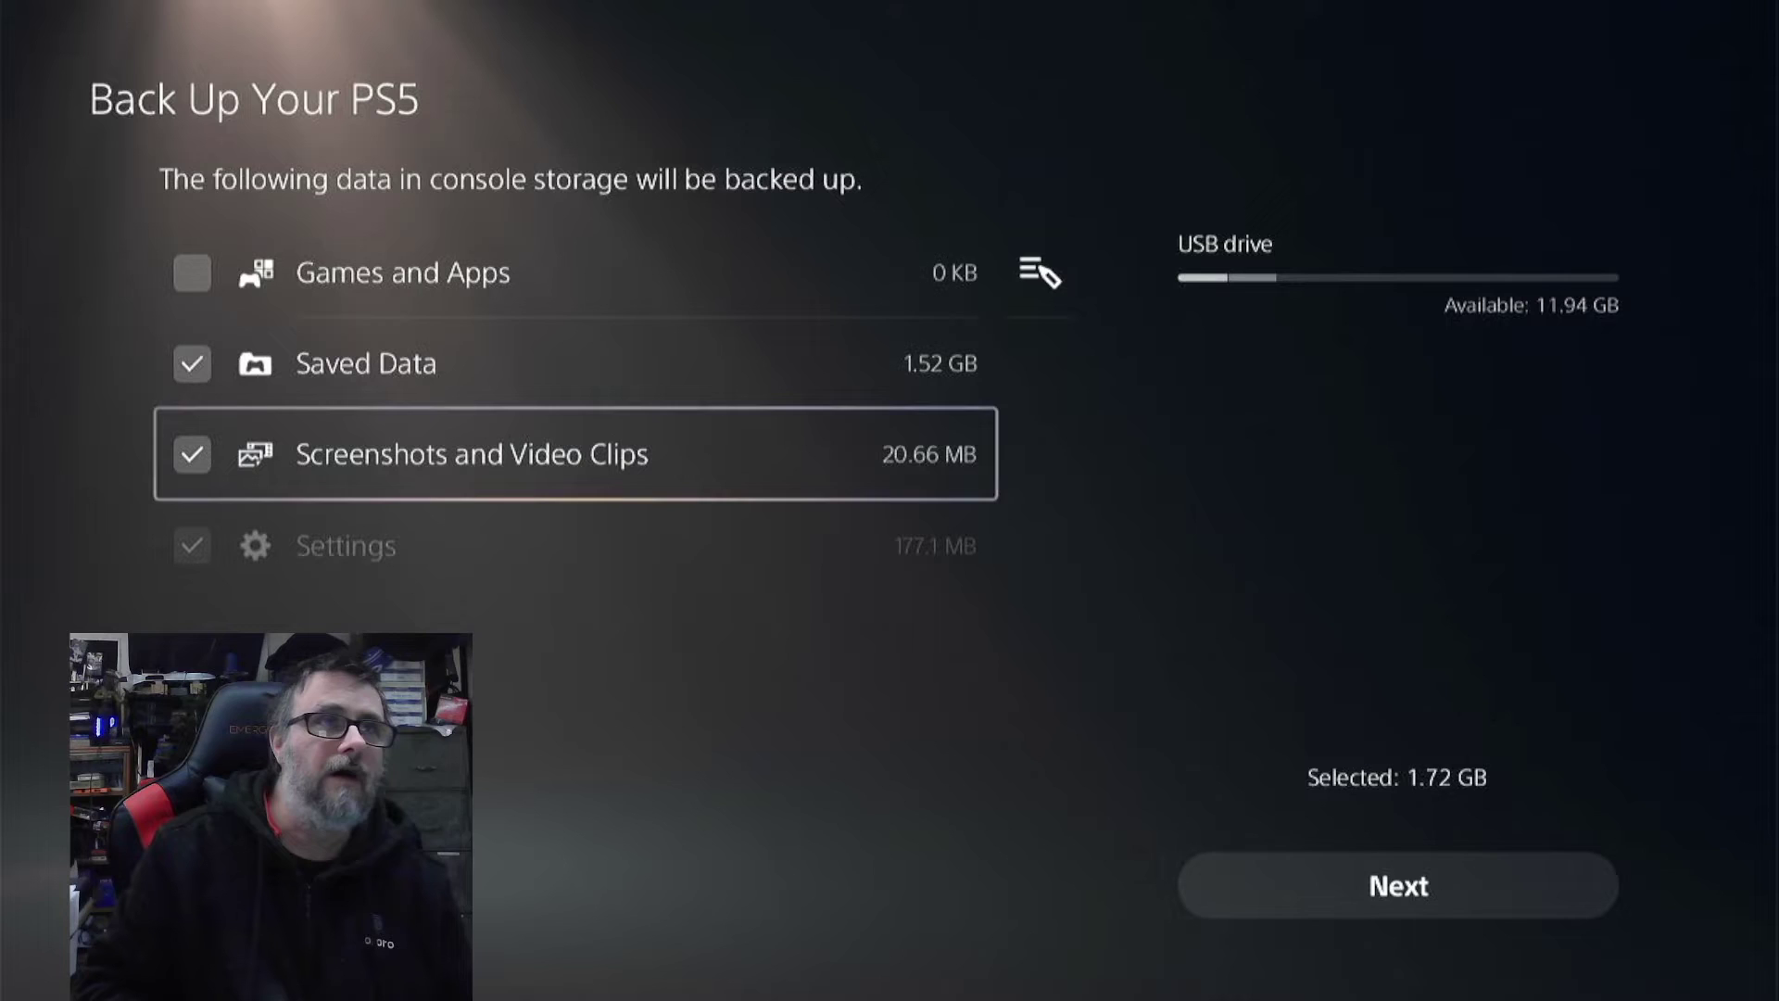
pyautogui.press('Return')
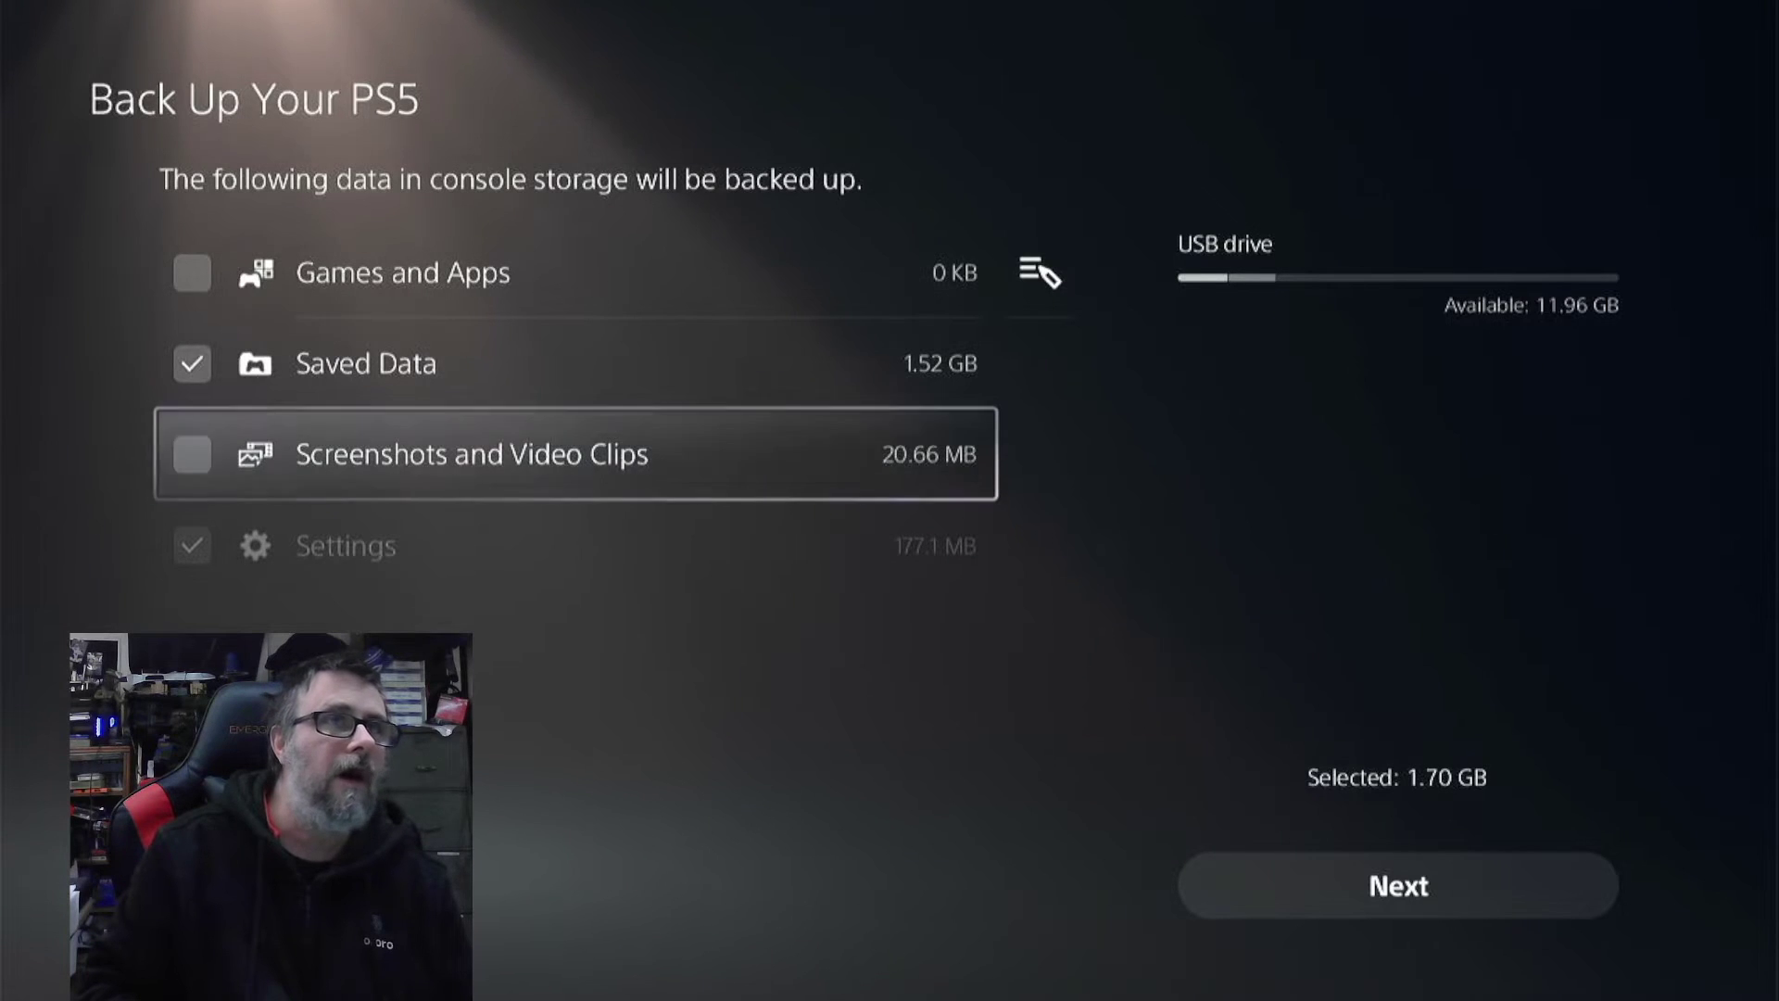
pyautogui.press('Down')
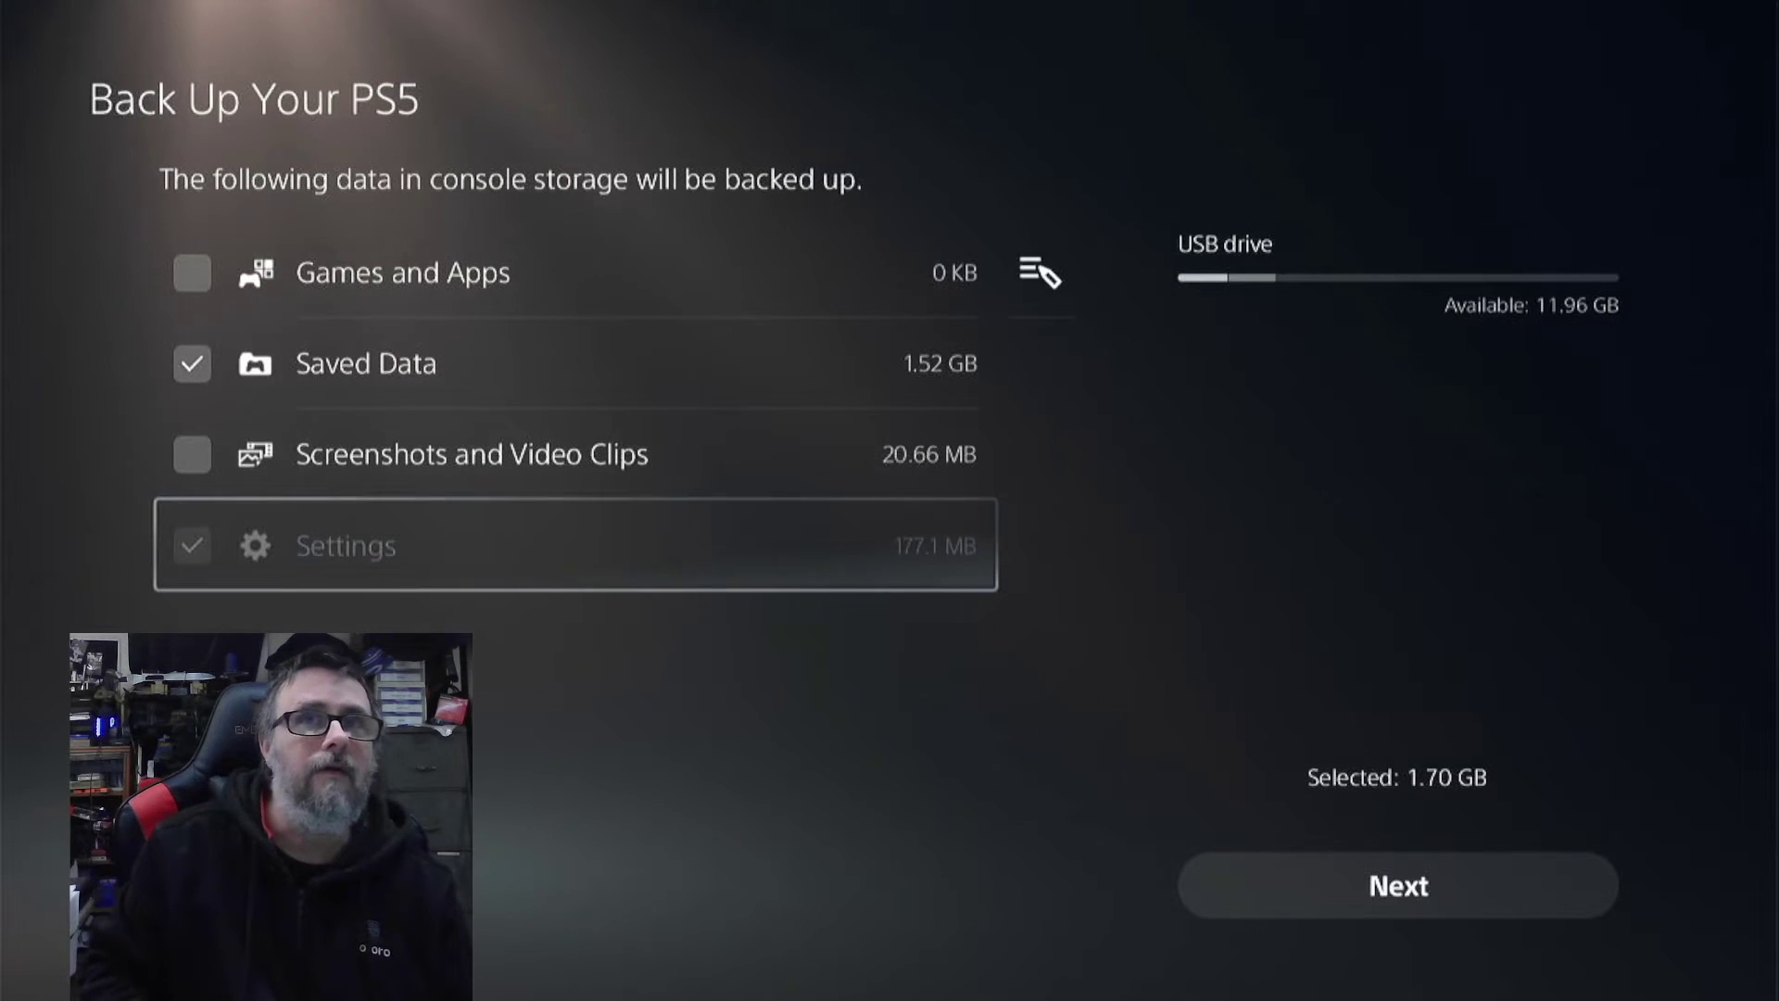
pyautogui.press('Up')
pyautogui.press('Up')
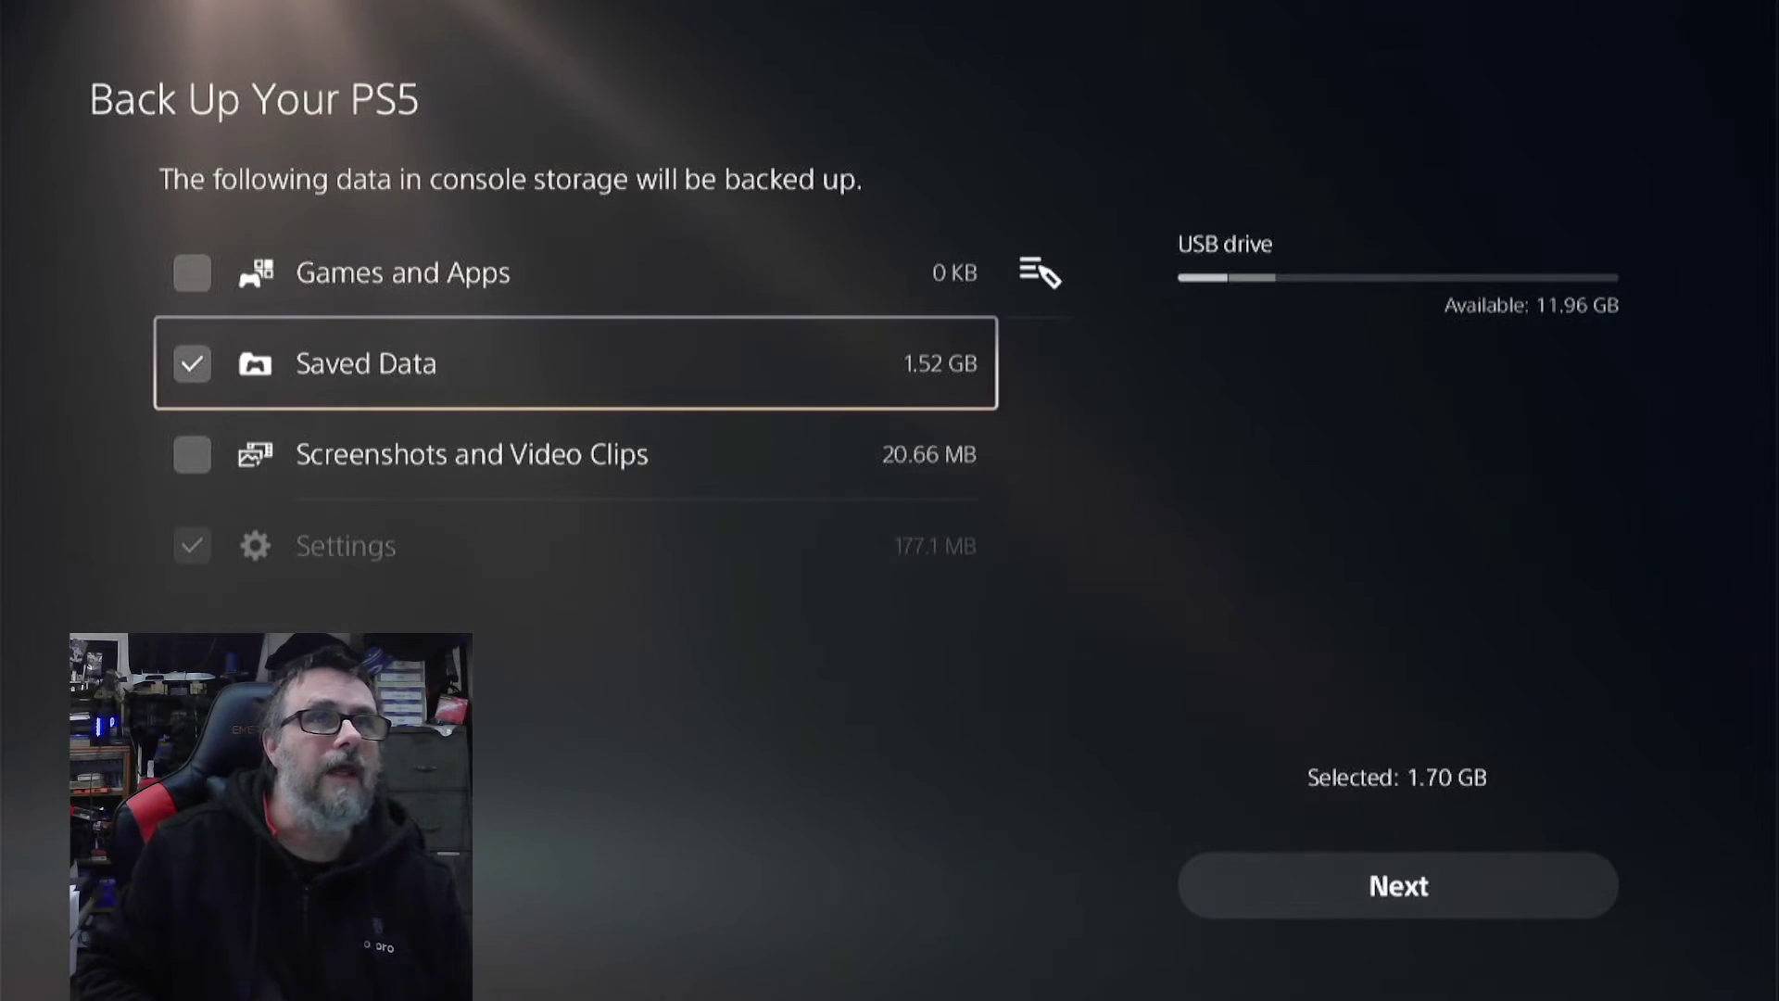
pyautogui.press('Right')
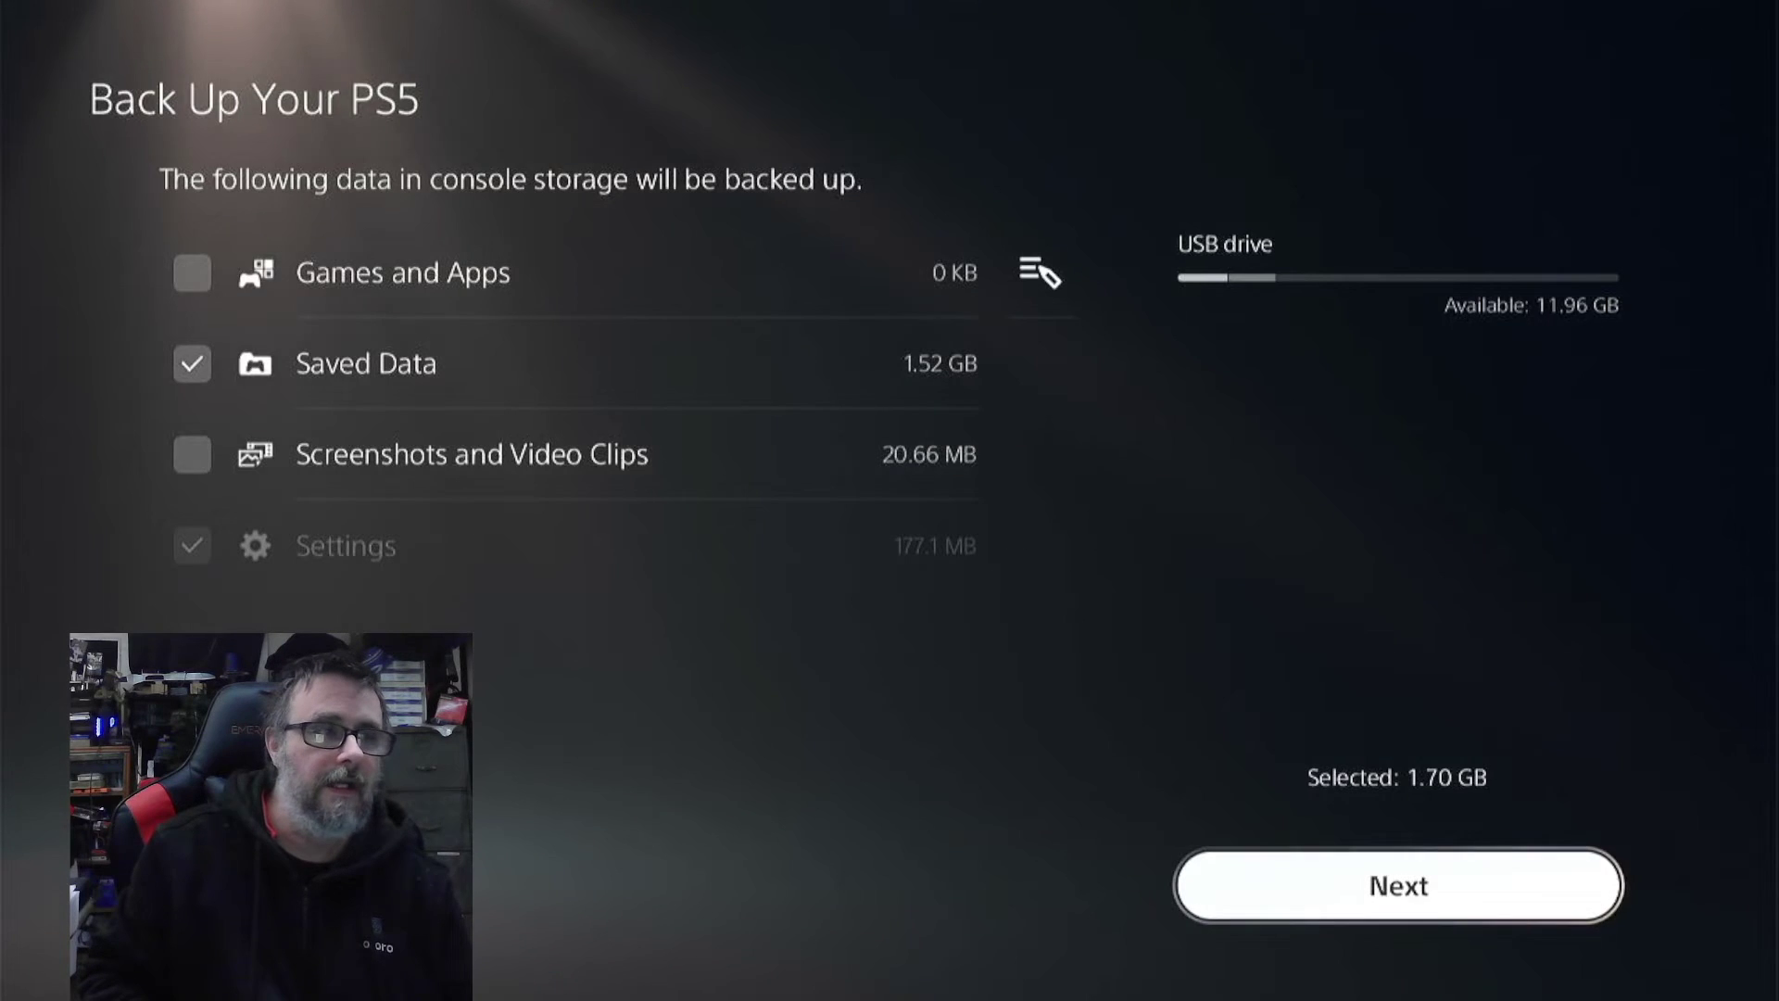
# - Confirm Next, acknowledge the re-download notice, and choose Back Up to begin the USB backup
pyautogui.press('Return')
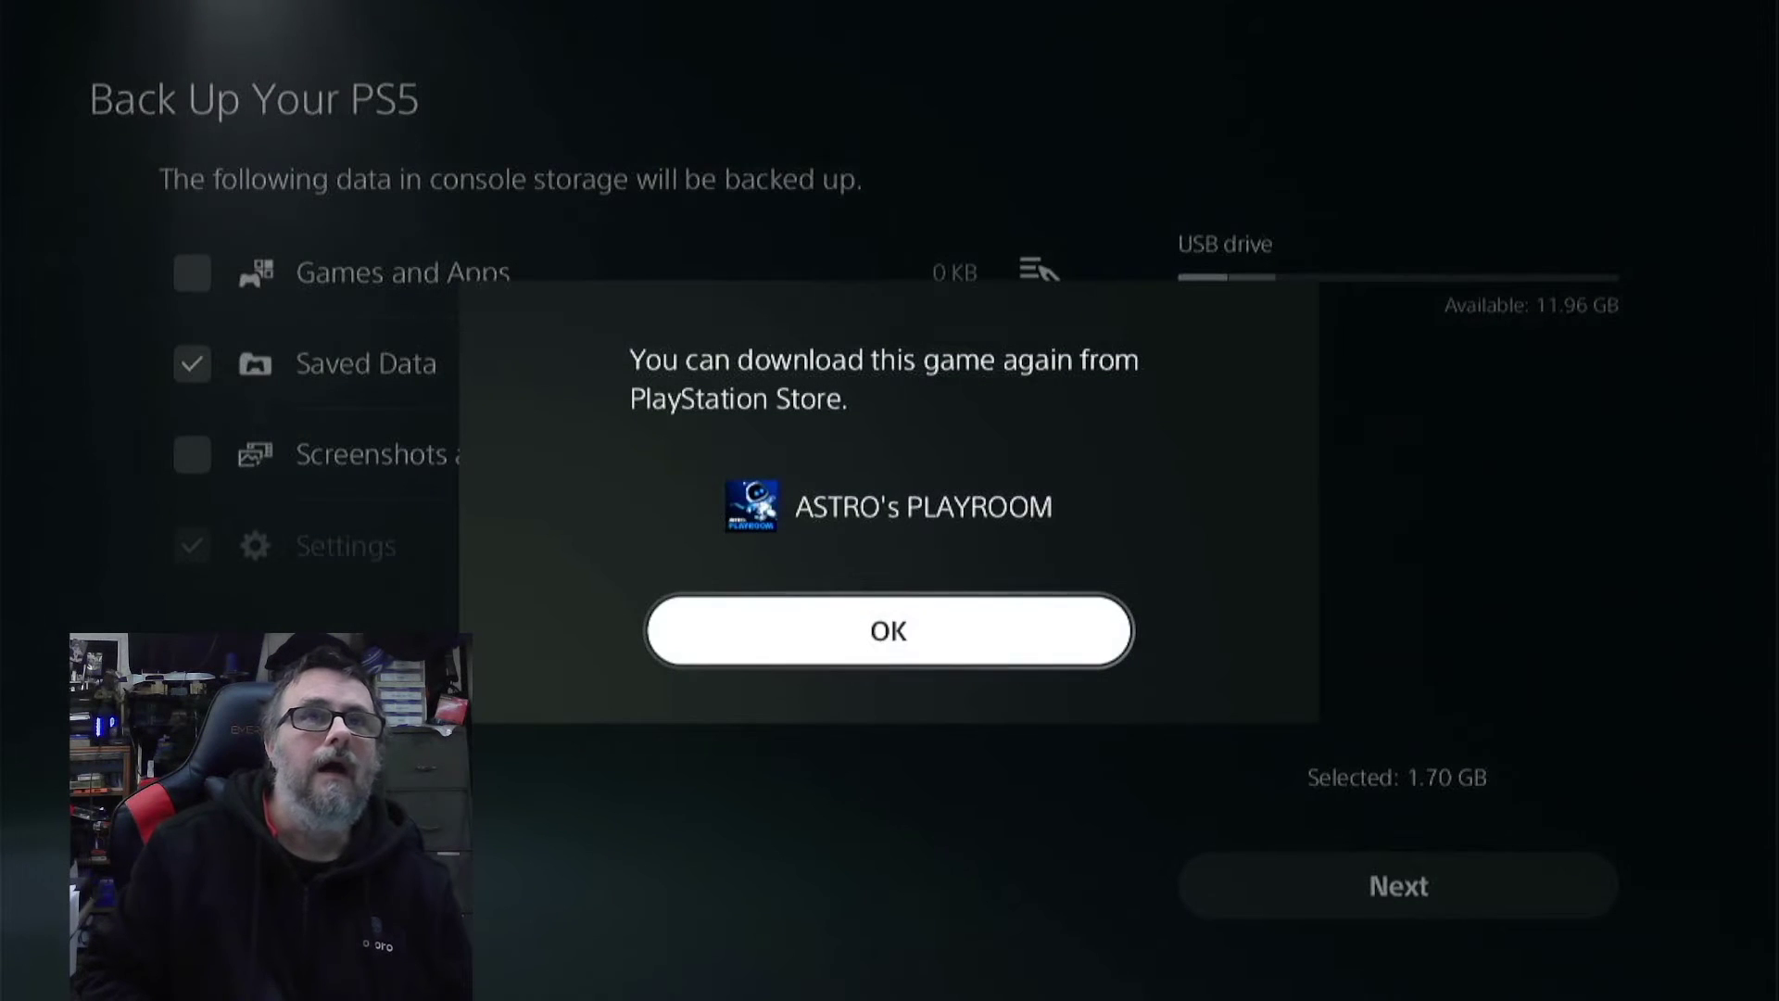
pyautogui.press('Return')
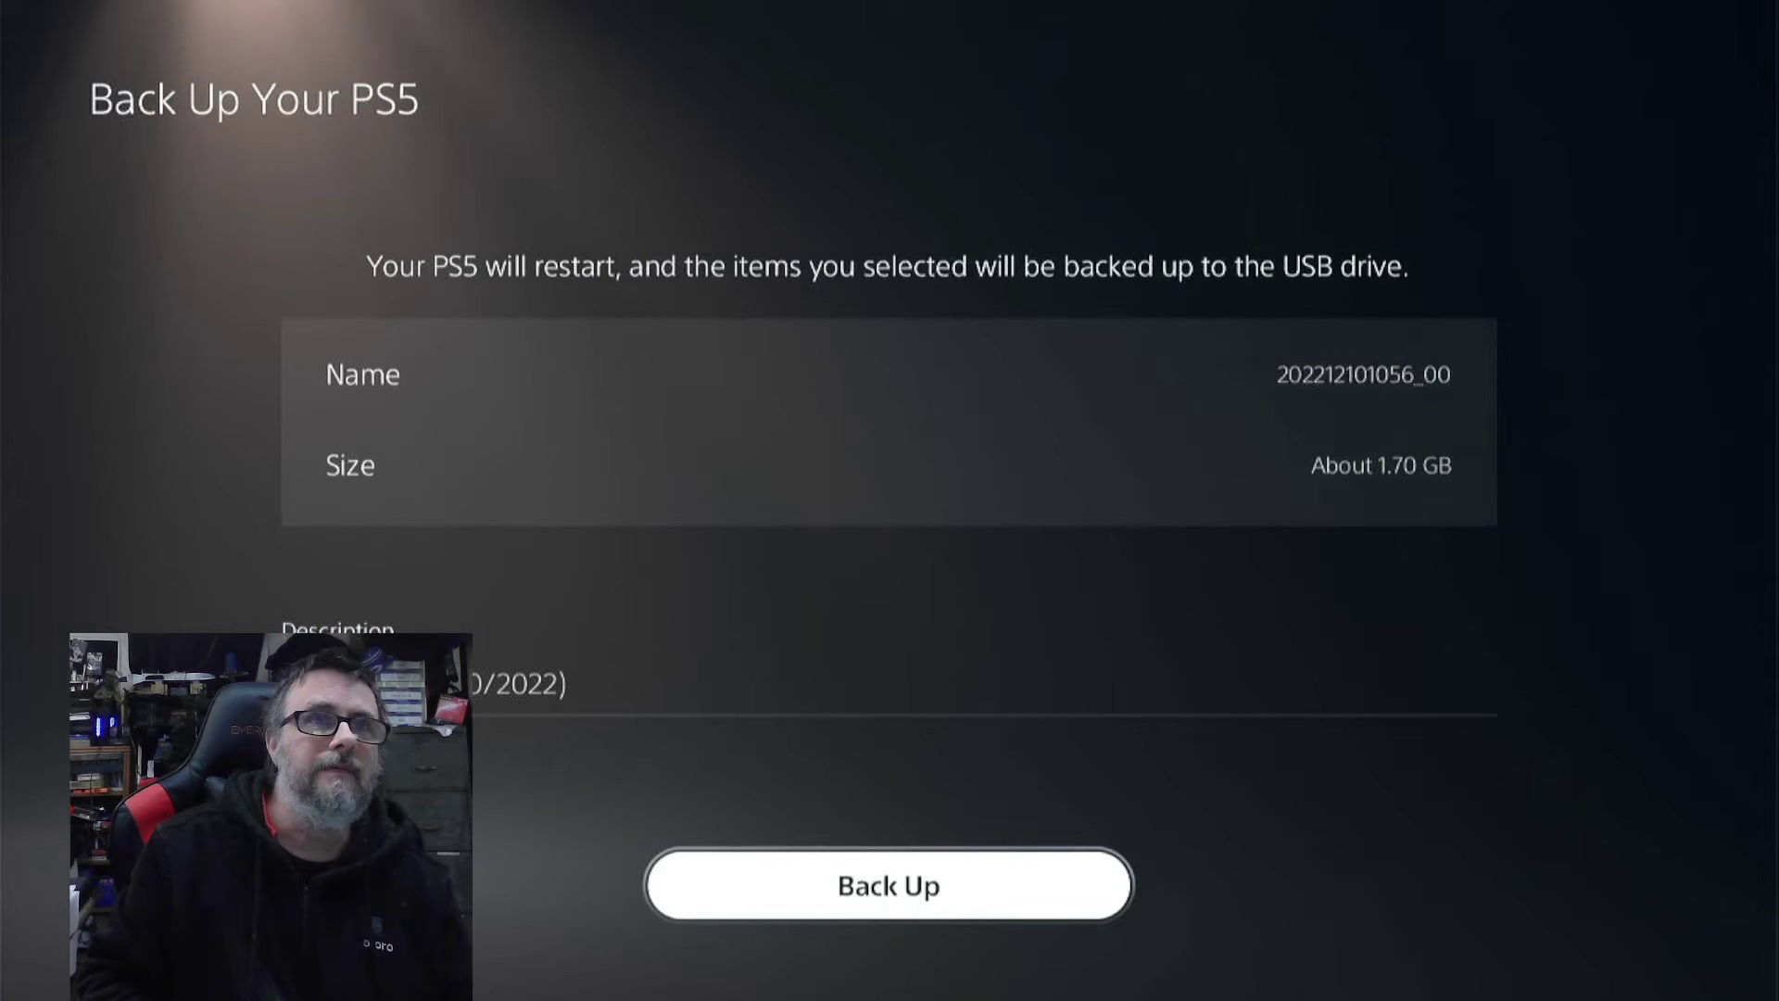
pyautogui.press('Return')
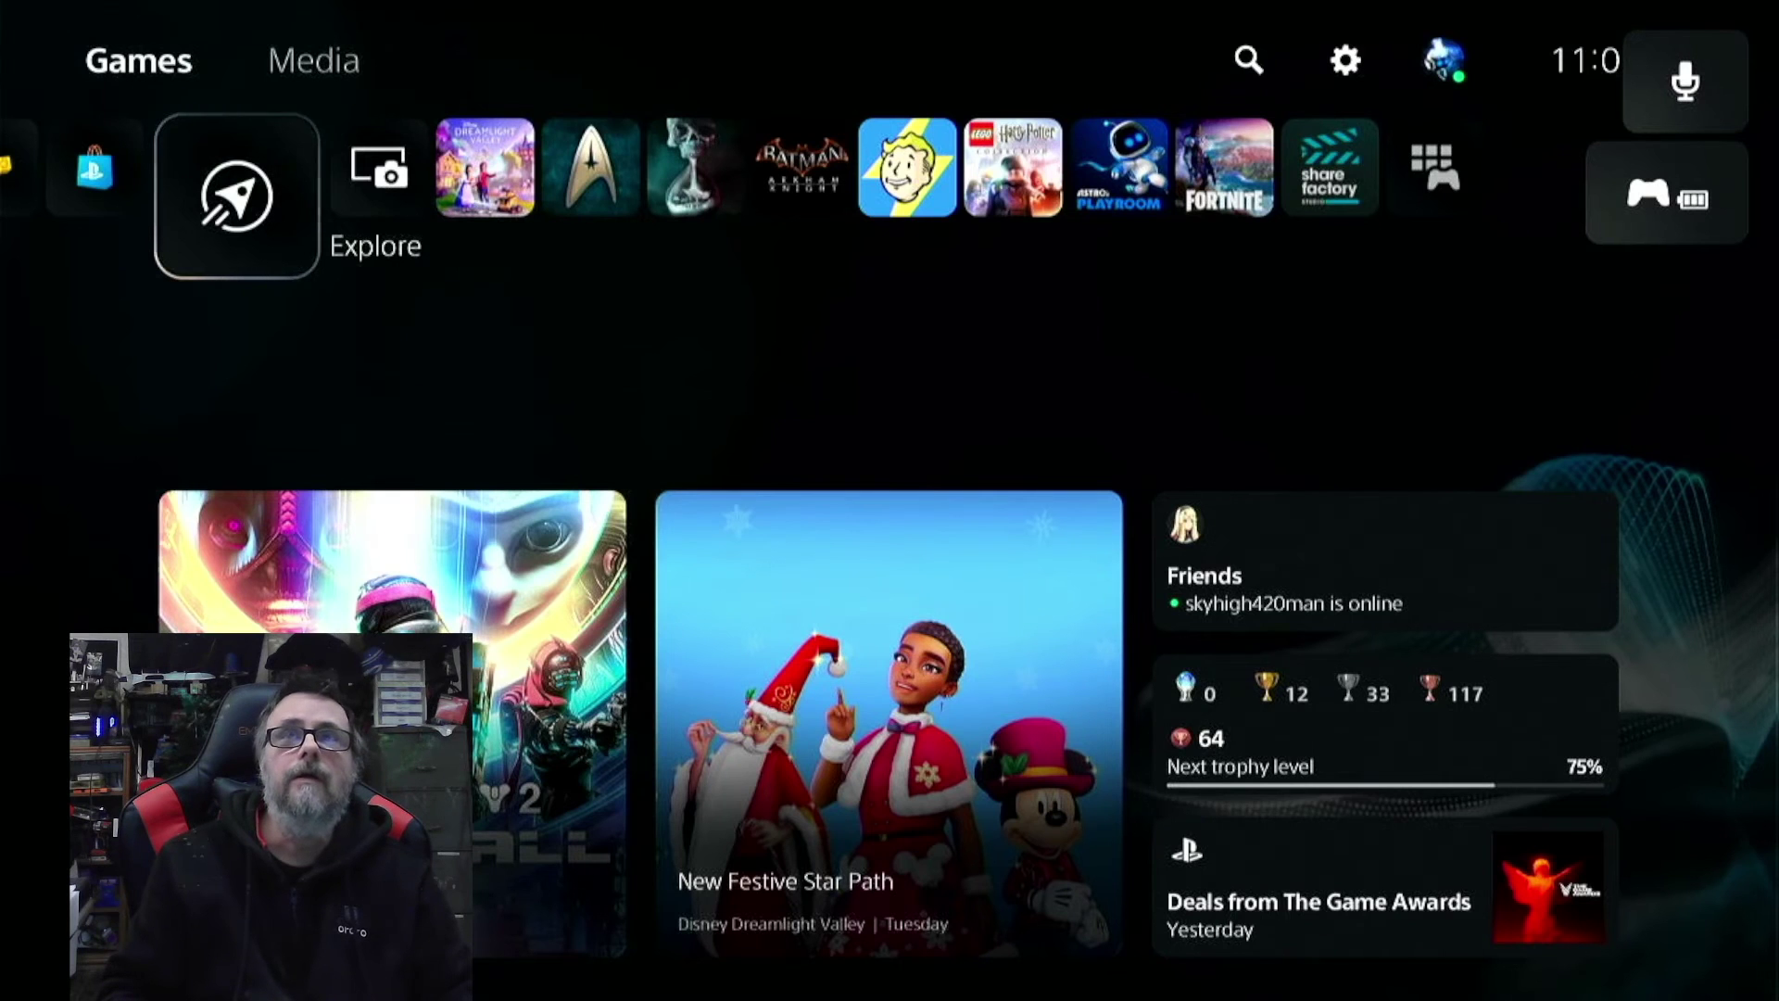
# - Go to Settings > System > System Software > Back Up and Restore > Restore Your PS5
pyautogui.press('Up')
pyautogui.press('Right')
pyautogui.press('Return')
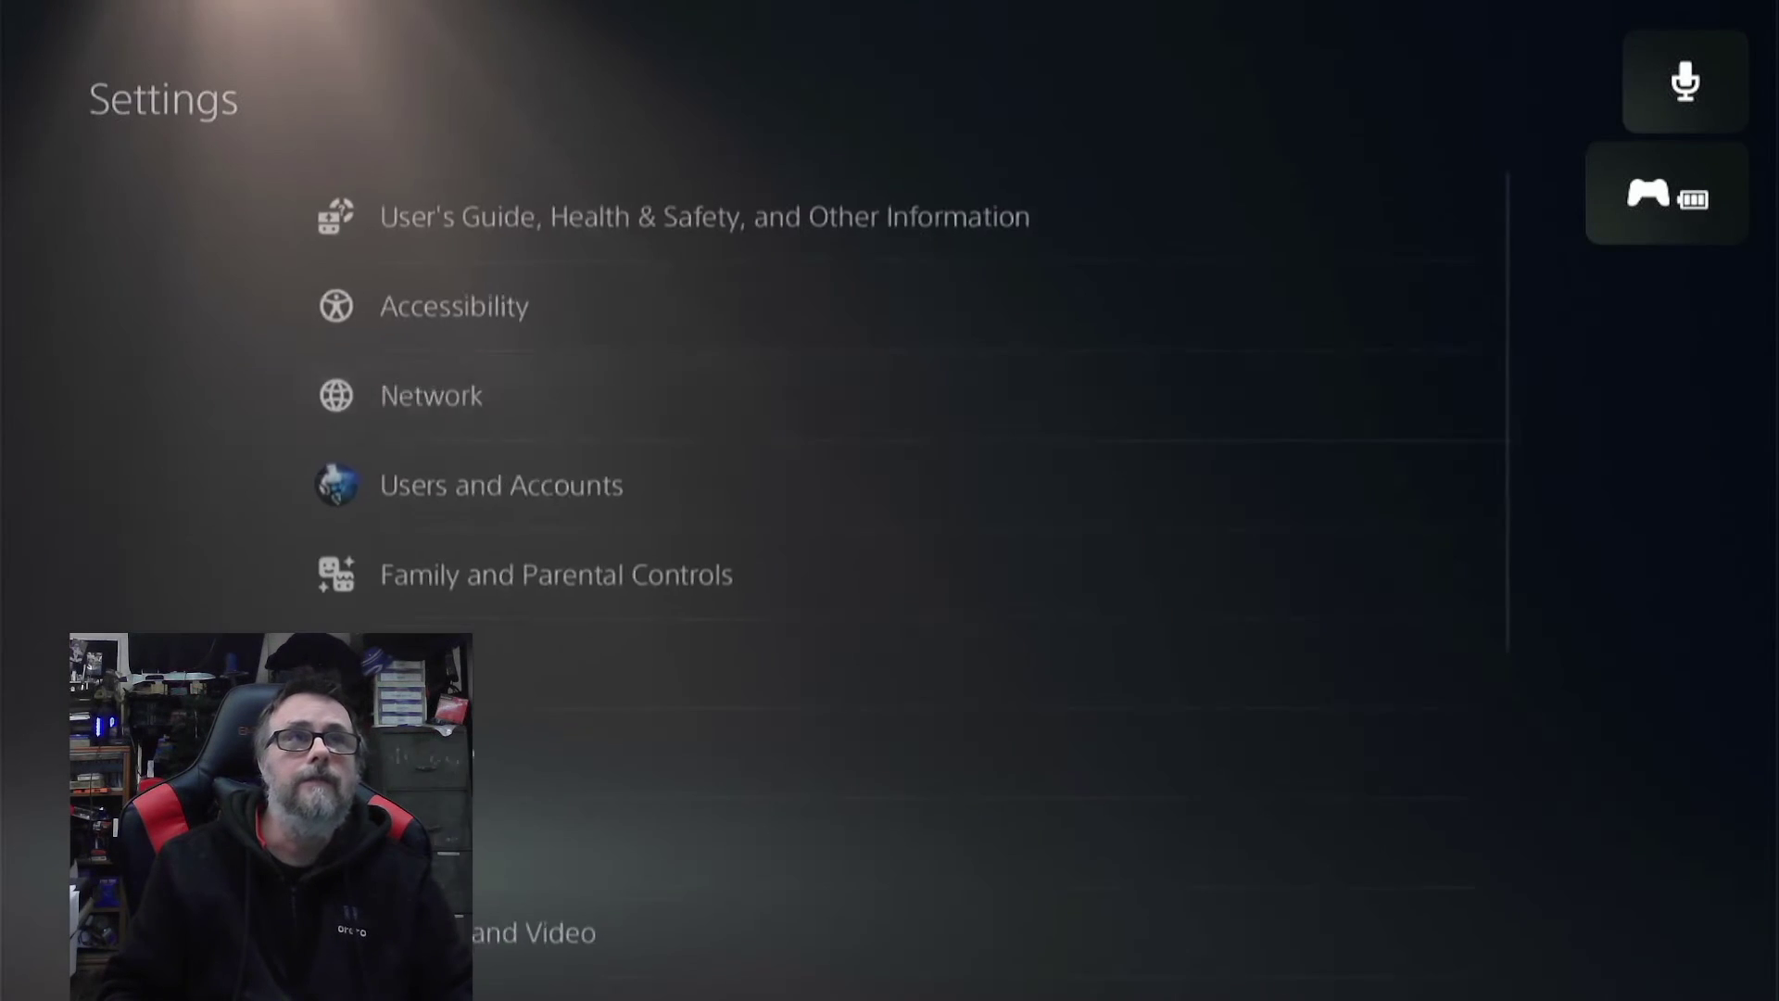
pyautogui.press('Down')
pyautogui.press('Down')
pyautogui.press('Down')
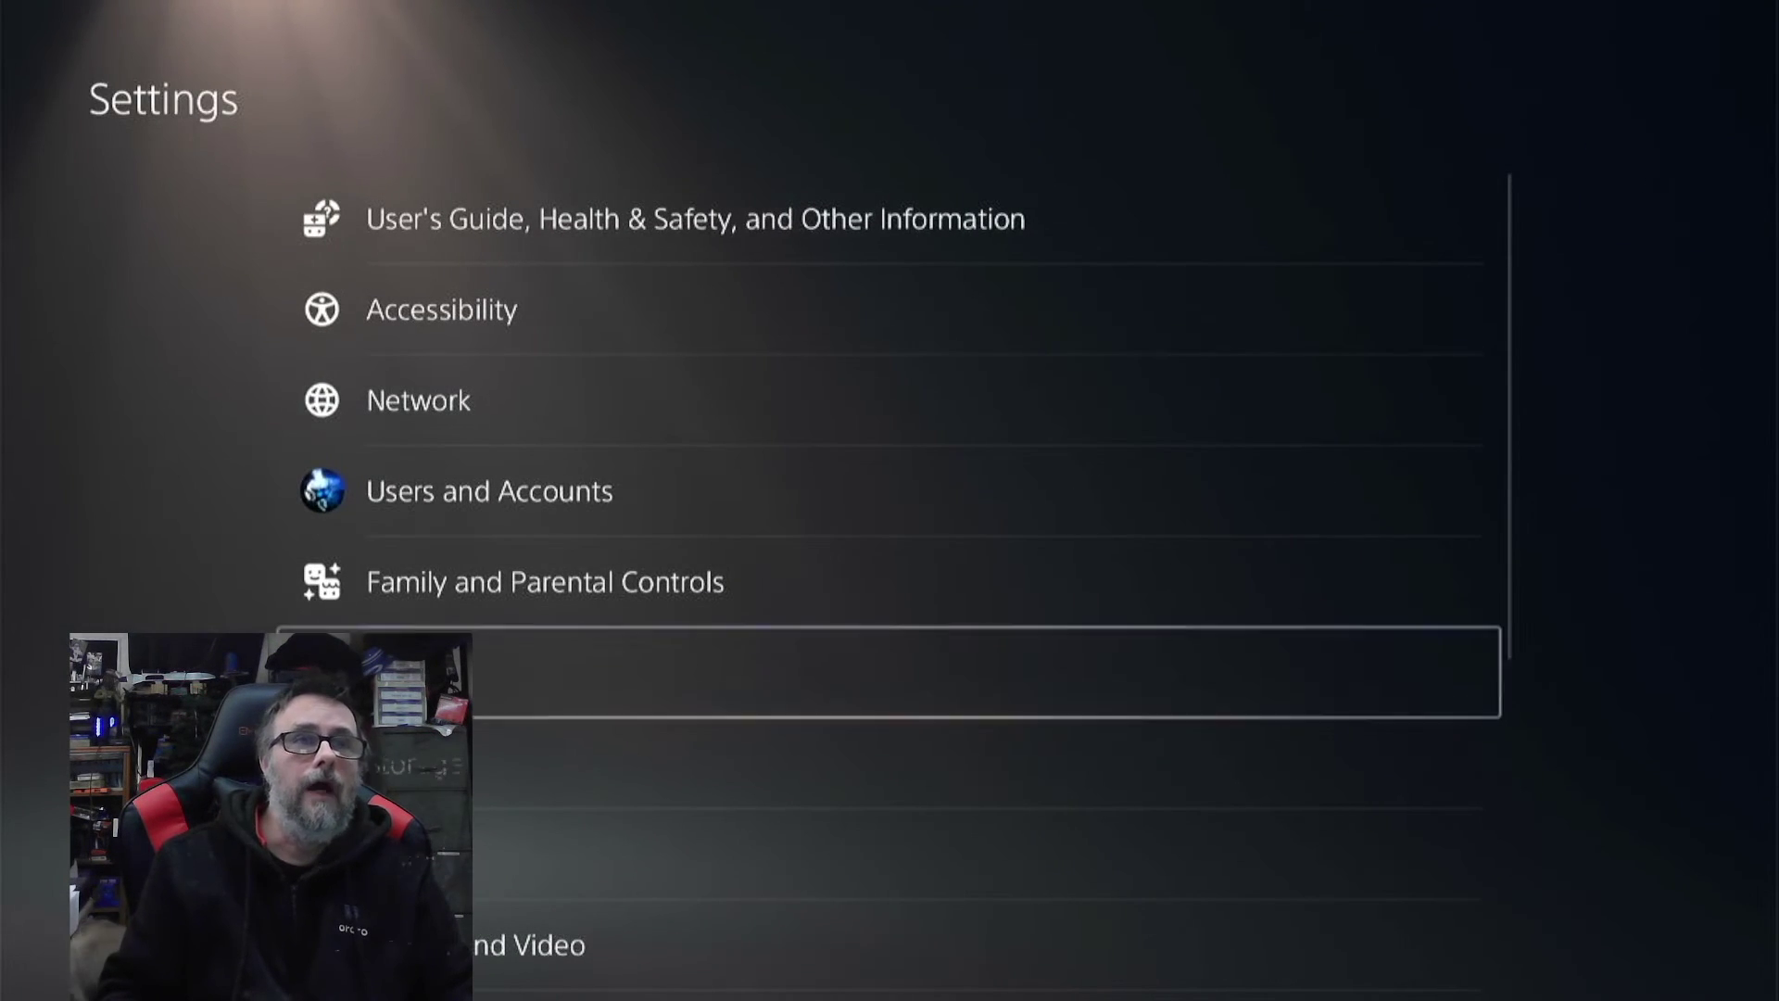
pyautogui.press('Return')
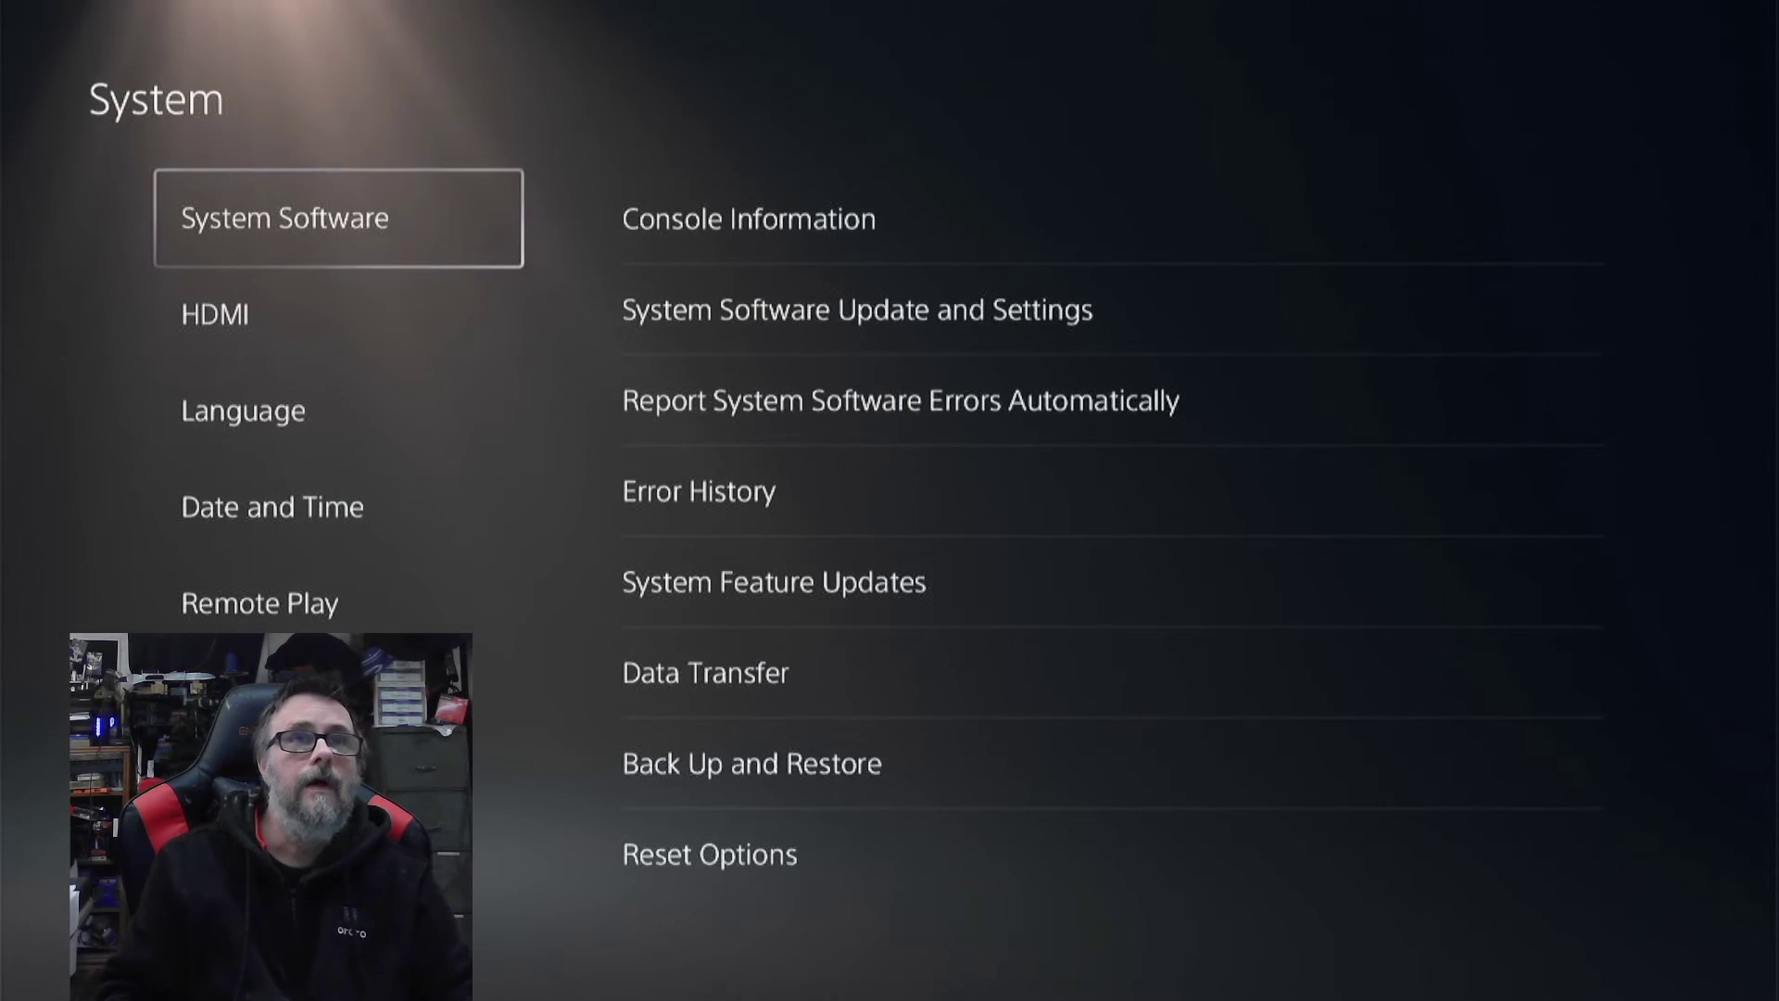
pyautogui.press('Right')
pyautogui.press('Down')
pyautogui.press('Down')
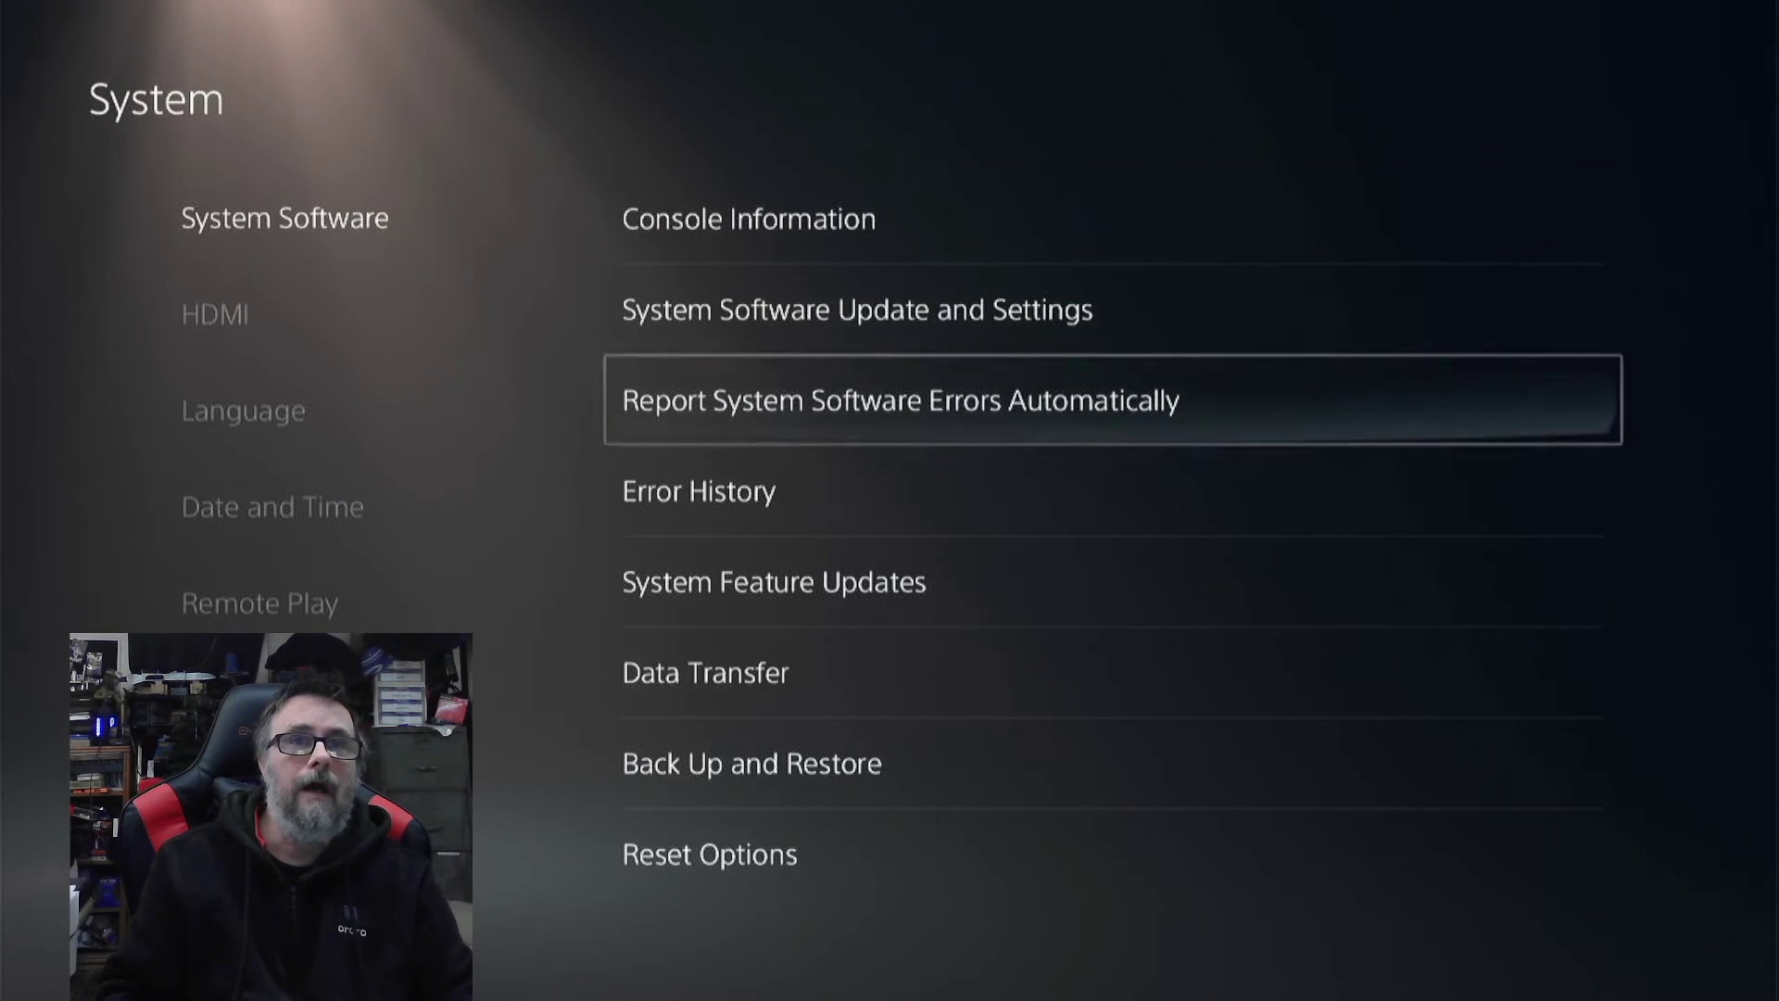
pyautogui.press('Down')
pyautogui.press('Down')
pyautogui.press('Down')
pyautogui.press('Down')
pyautogui.press('Return')
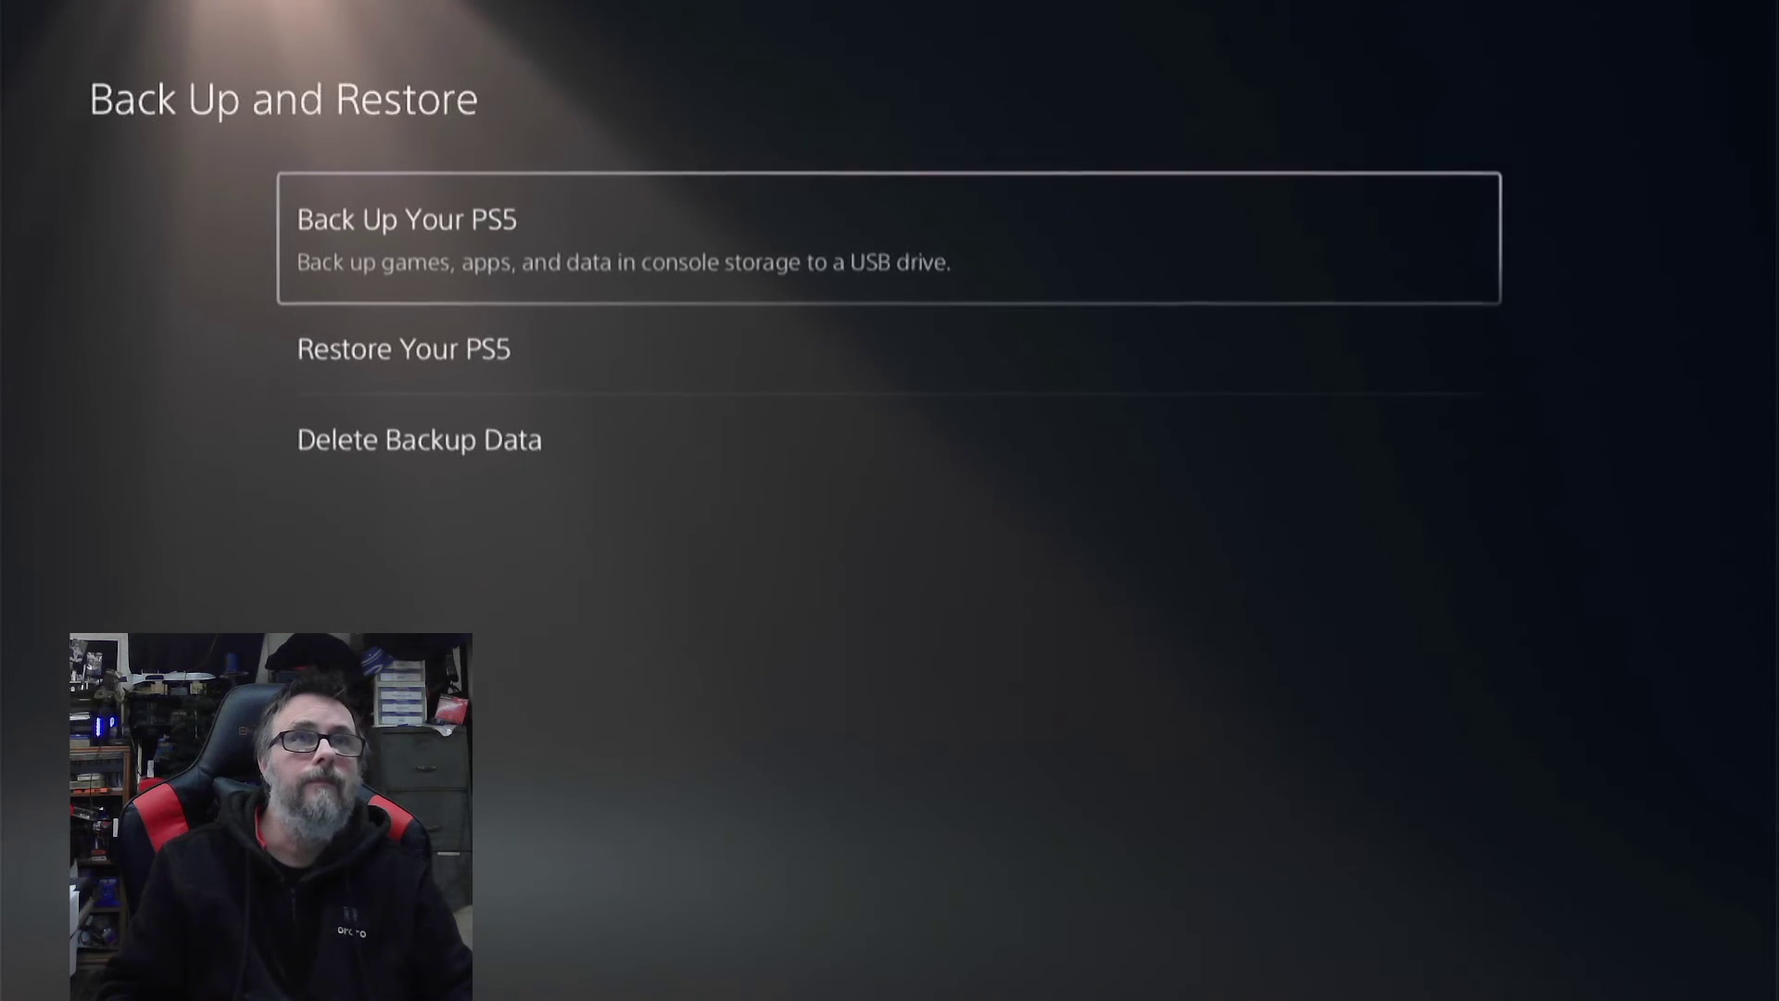
pyautogui.press('Down')
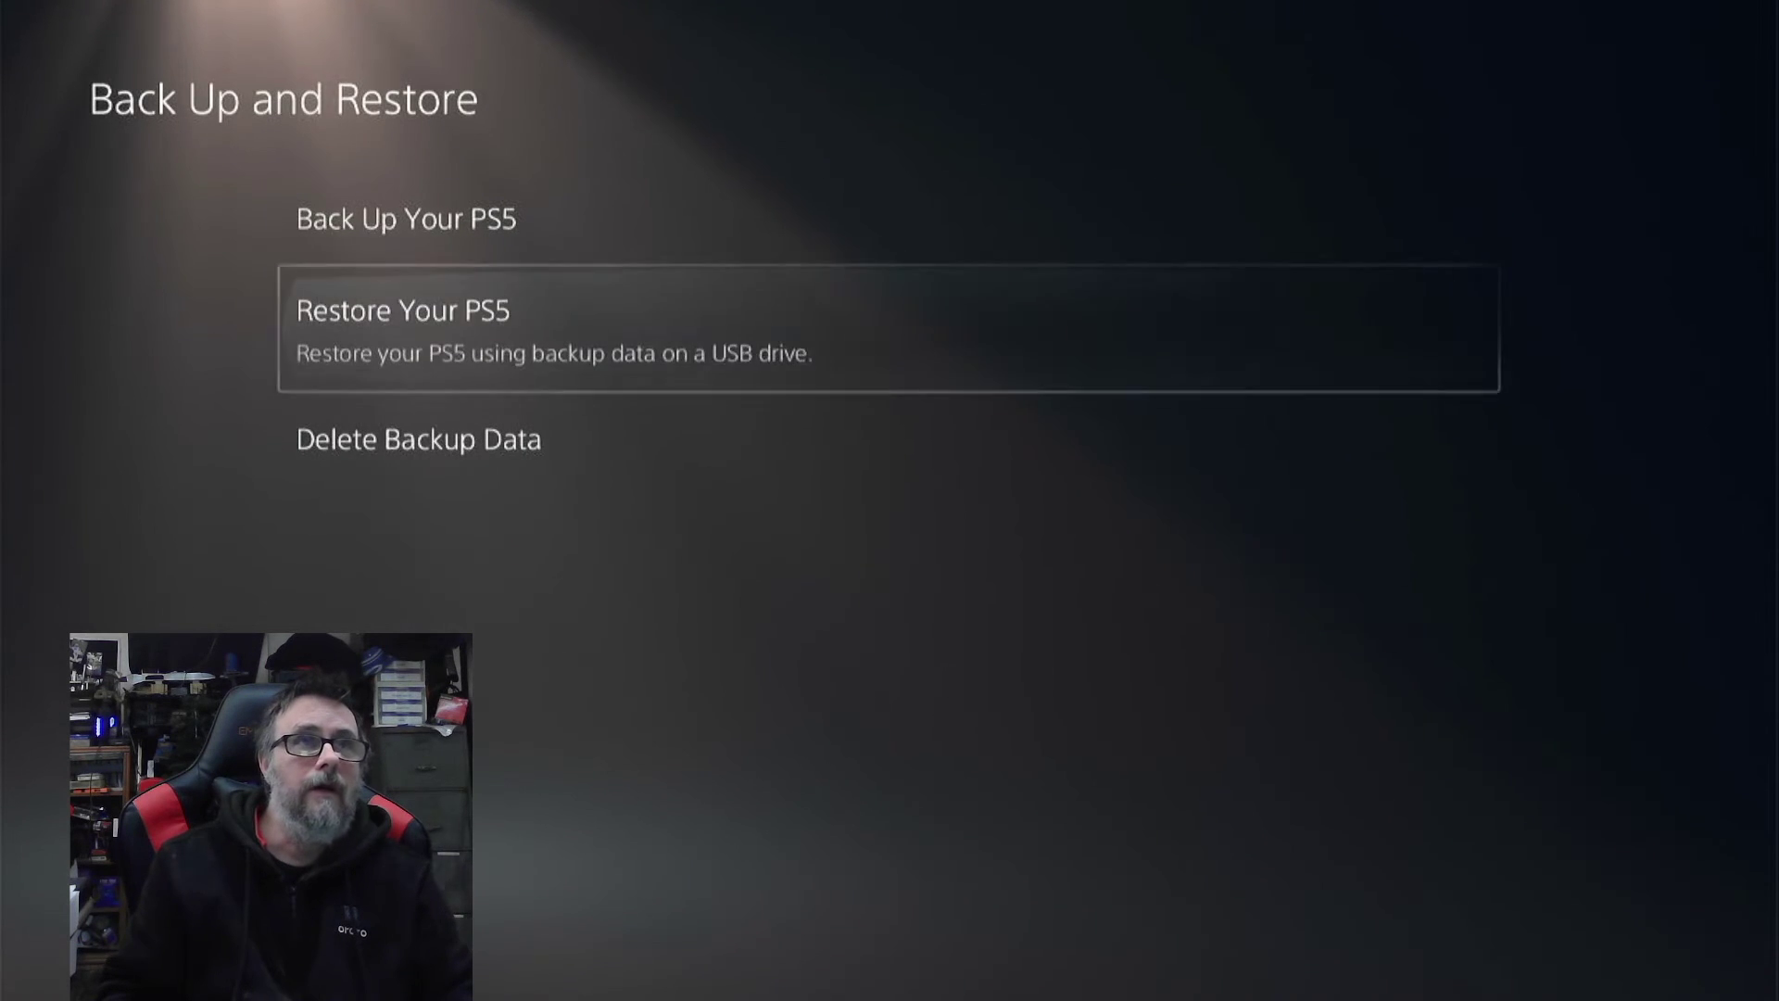
pyautogui.press('Return')
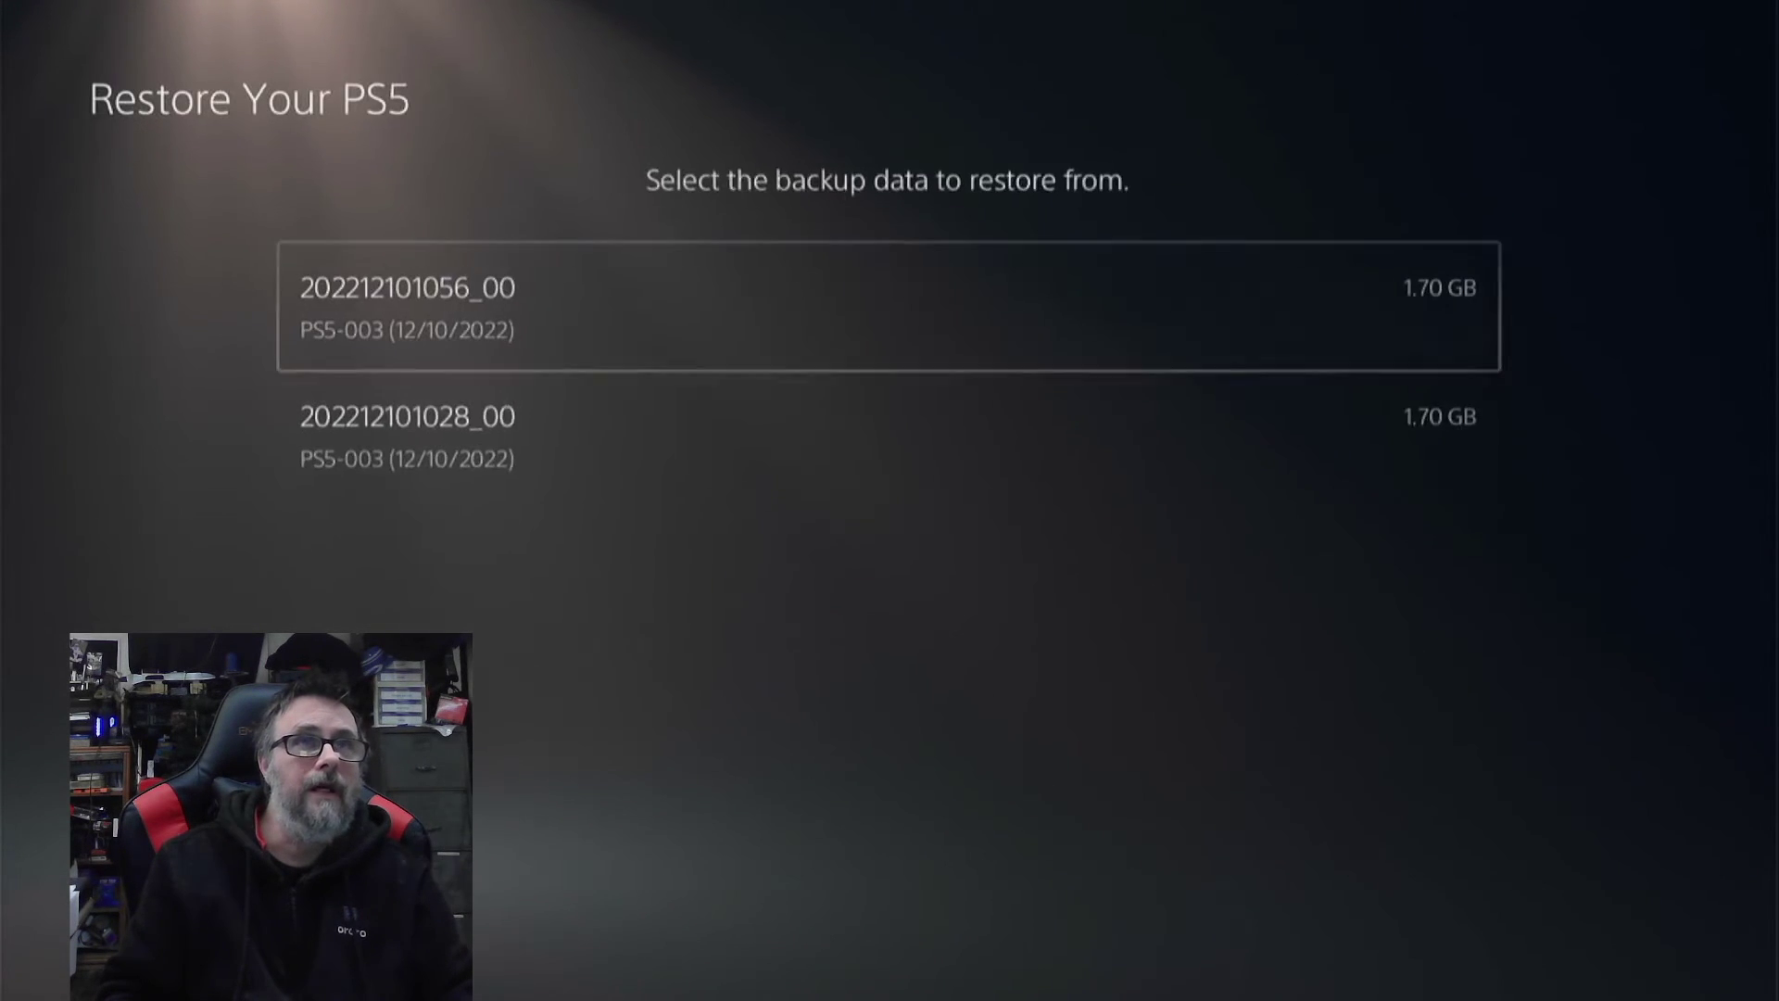
pyautogui.press('Down')
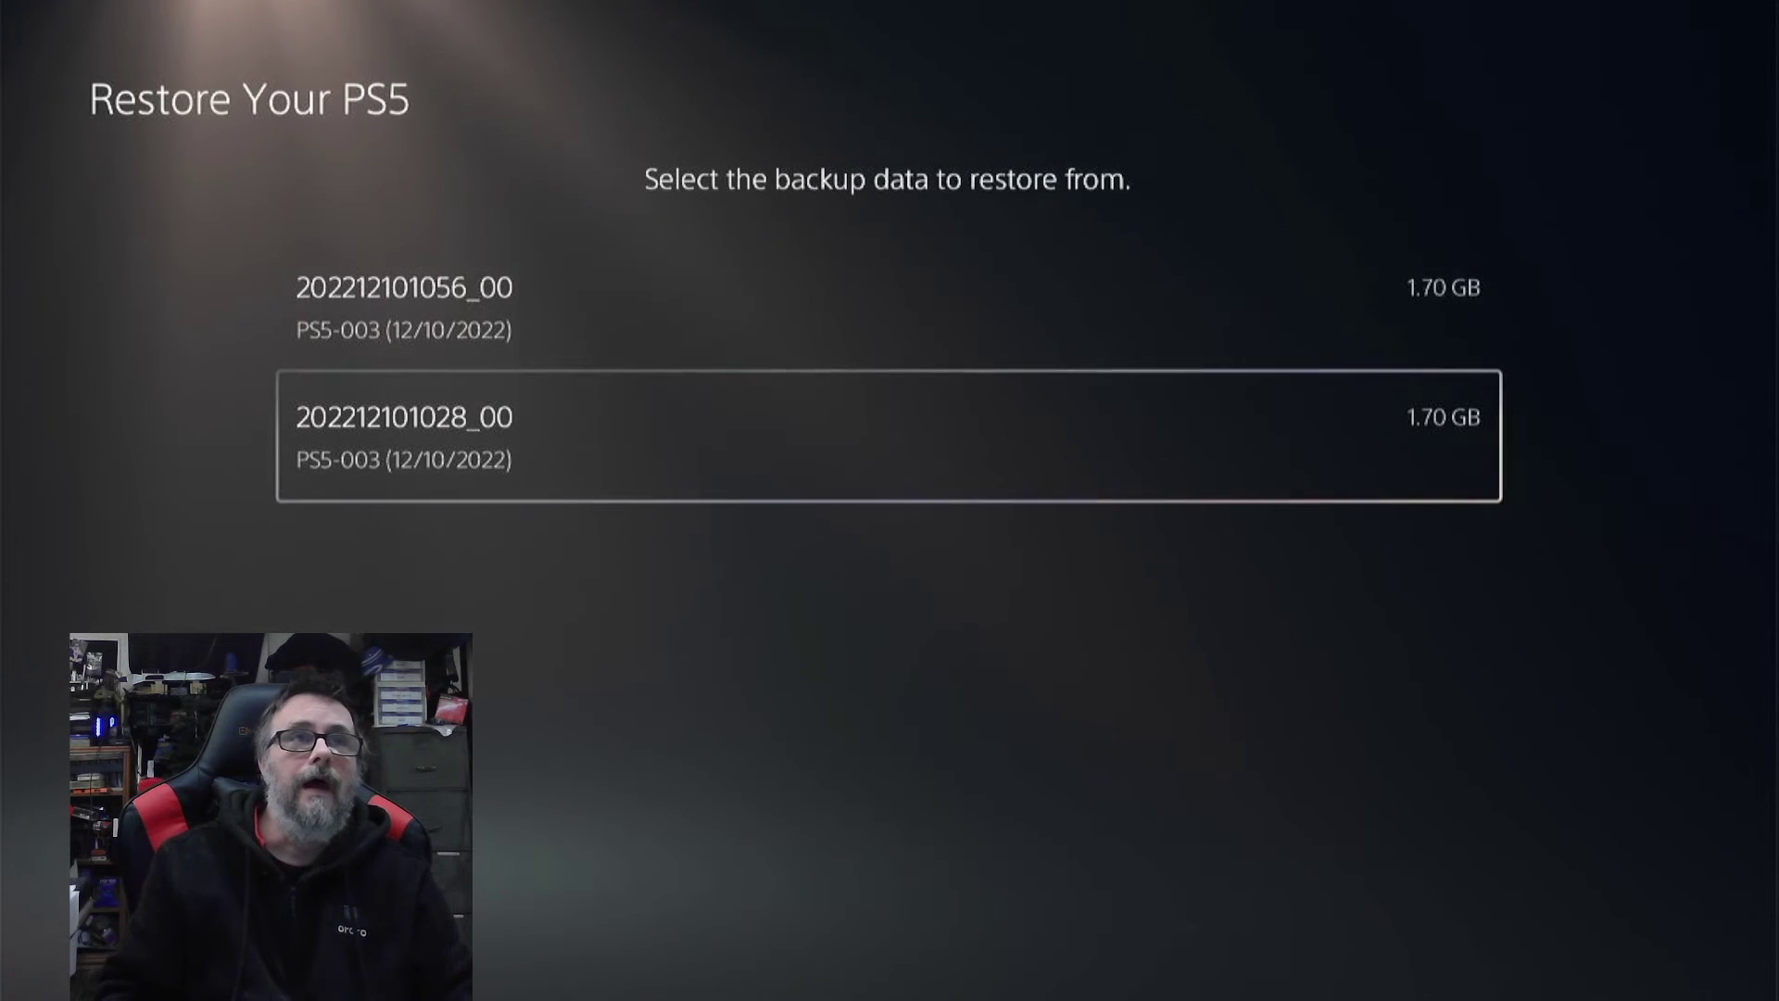
pyautogui.press('Up')
pyautogui.press('Down')
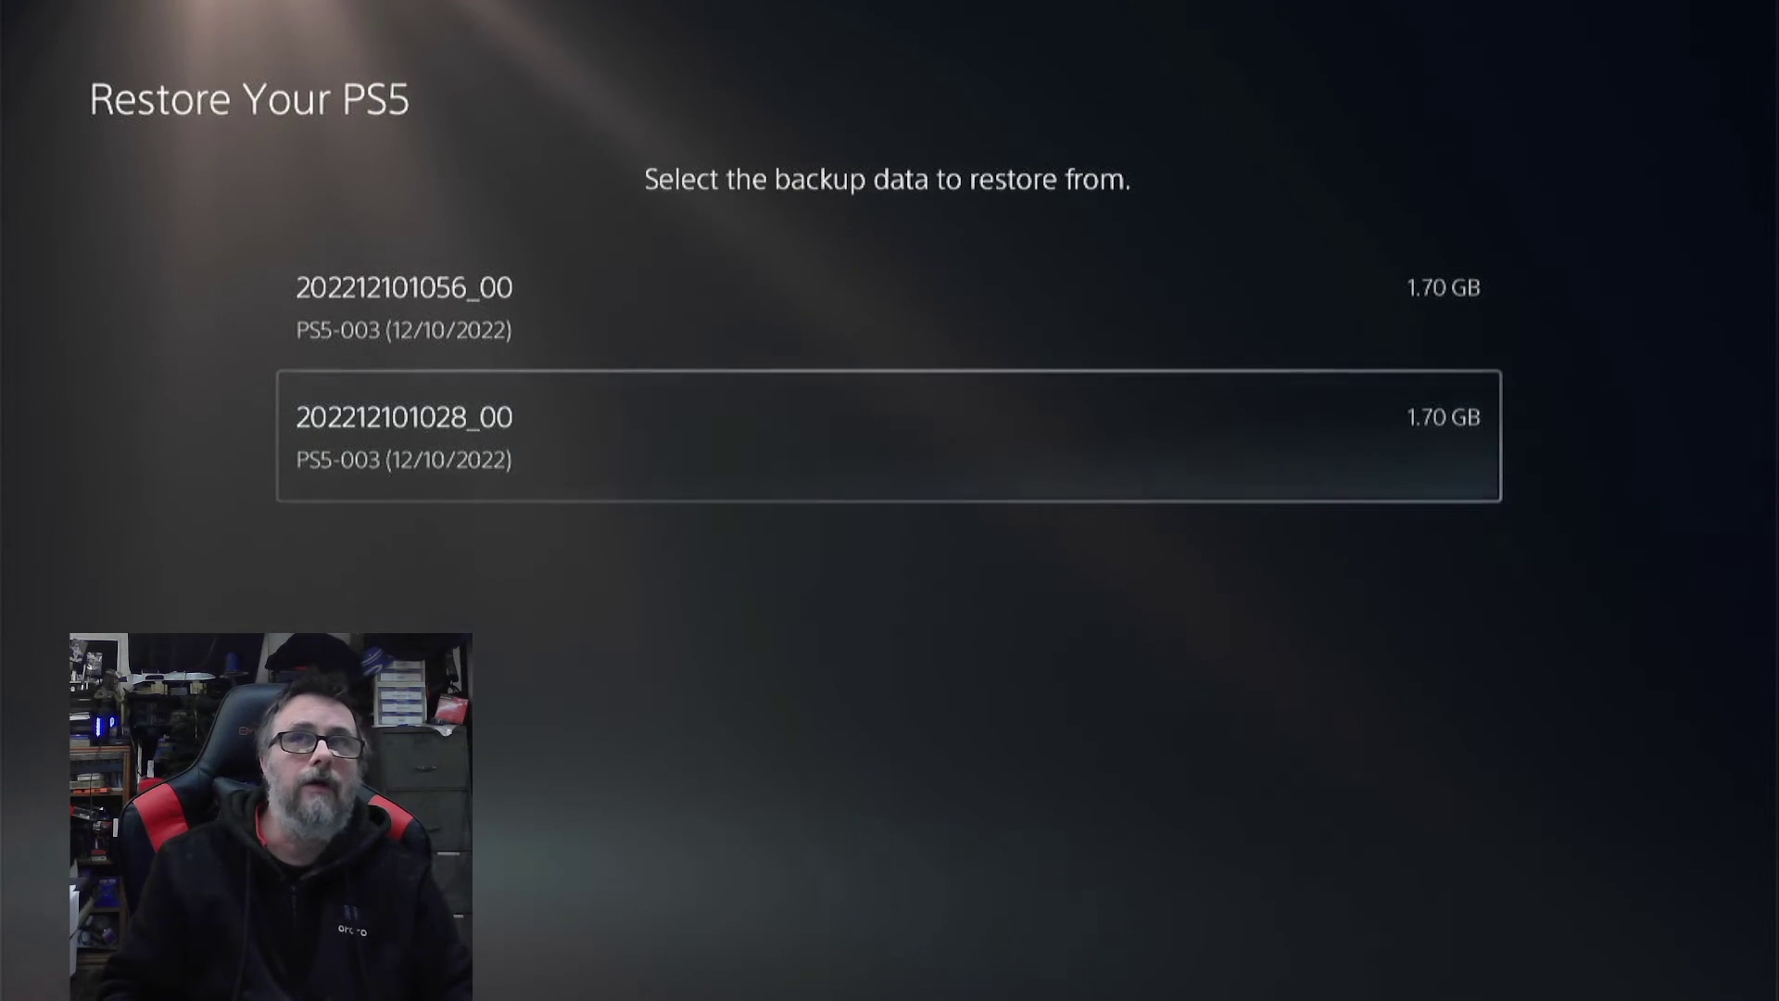
pyautogui.press('Up')
pyautogui.press('Down')
pyautogui.press('Up')
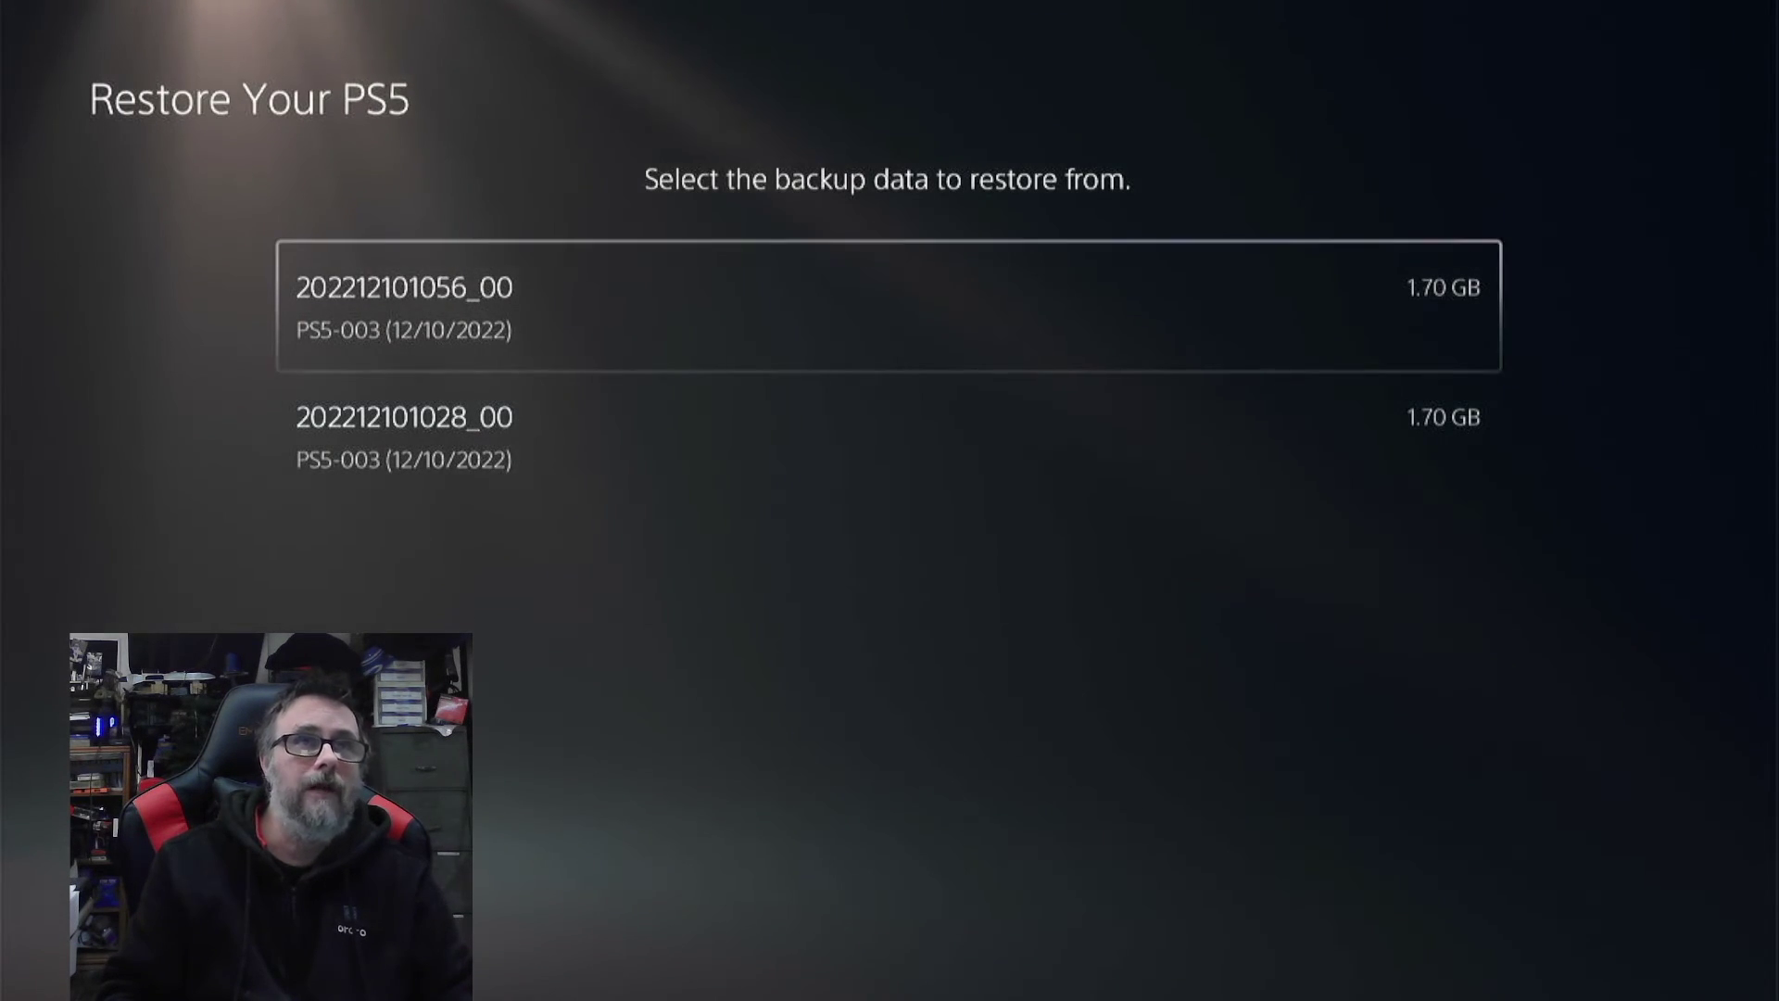
pyautogui.press('Down')
pyautogui.press('Up')
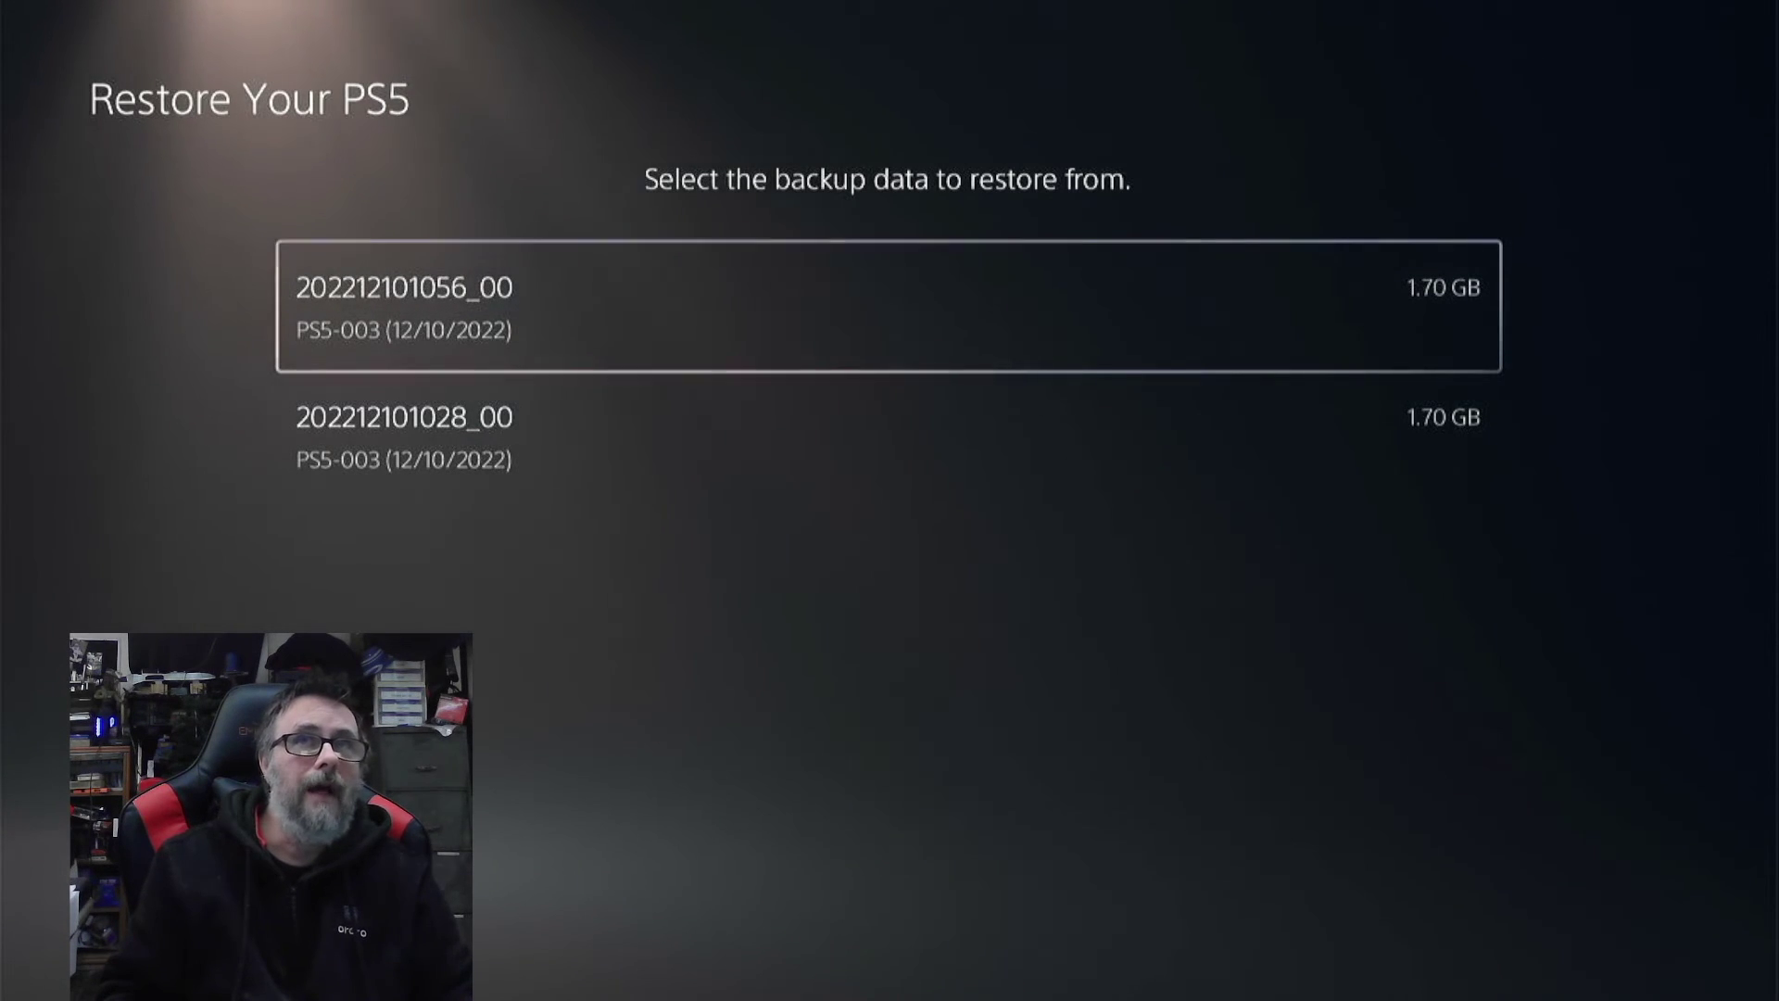
pyautogui.press('Return')
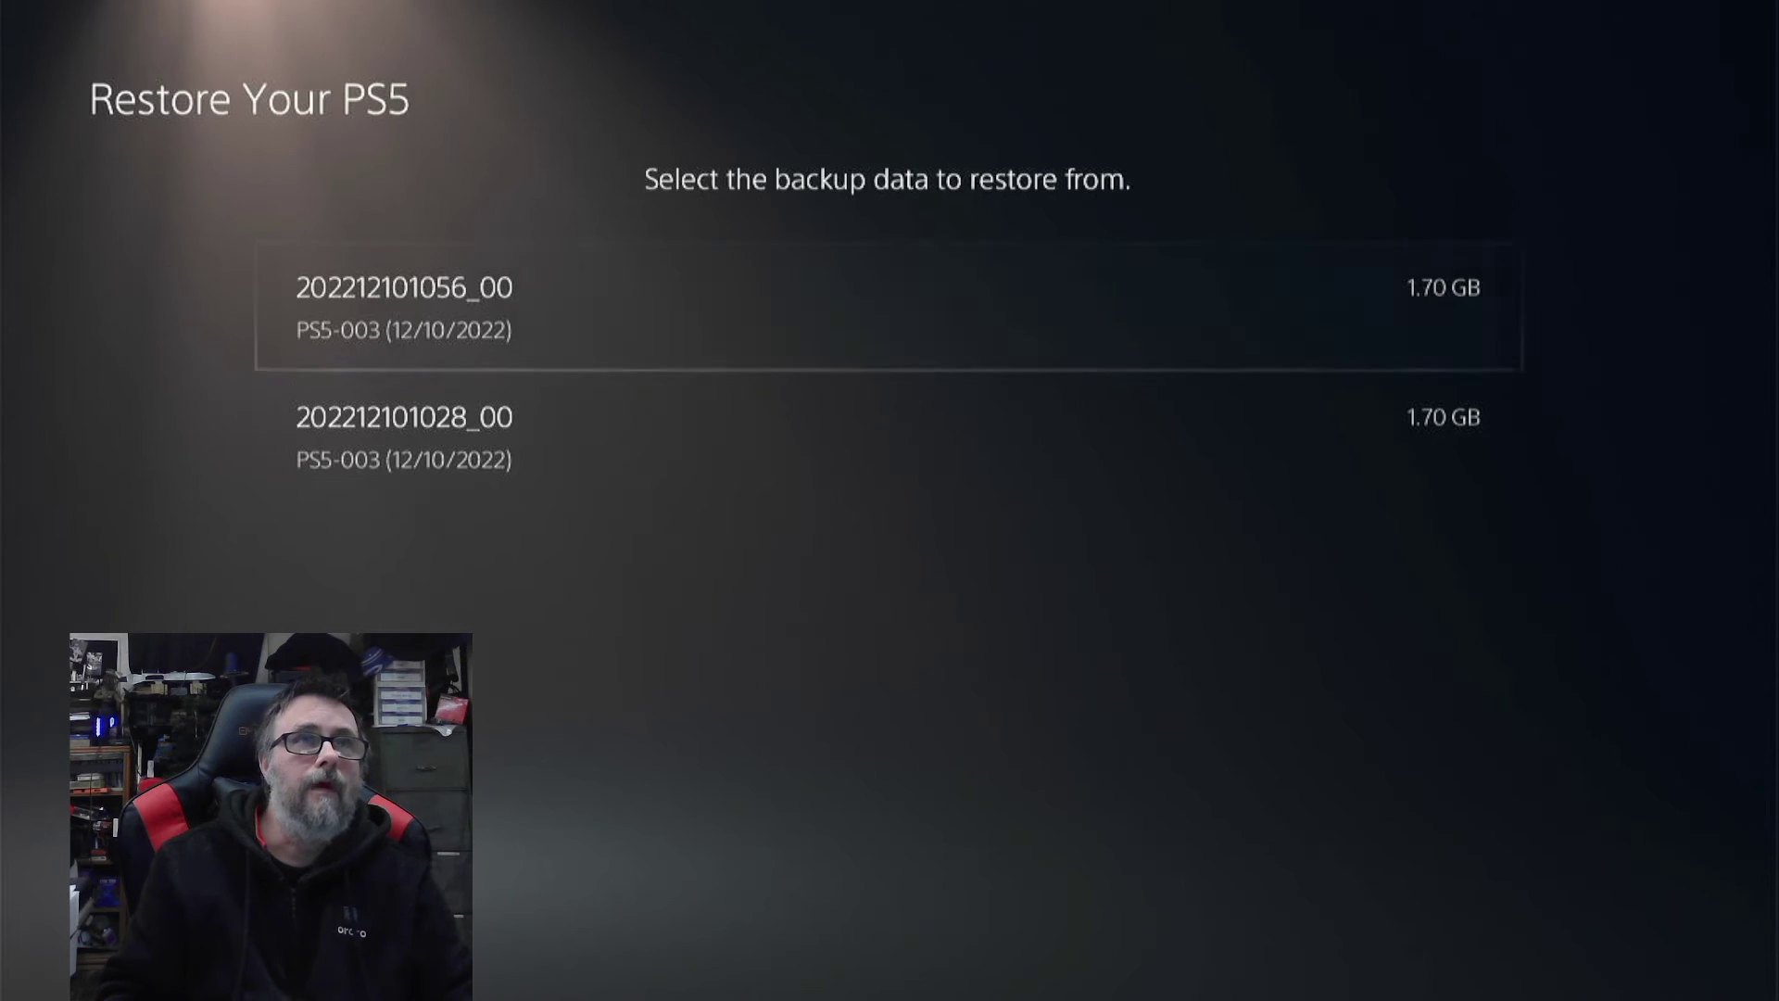